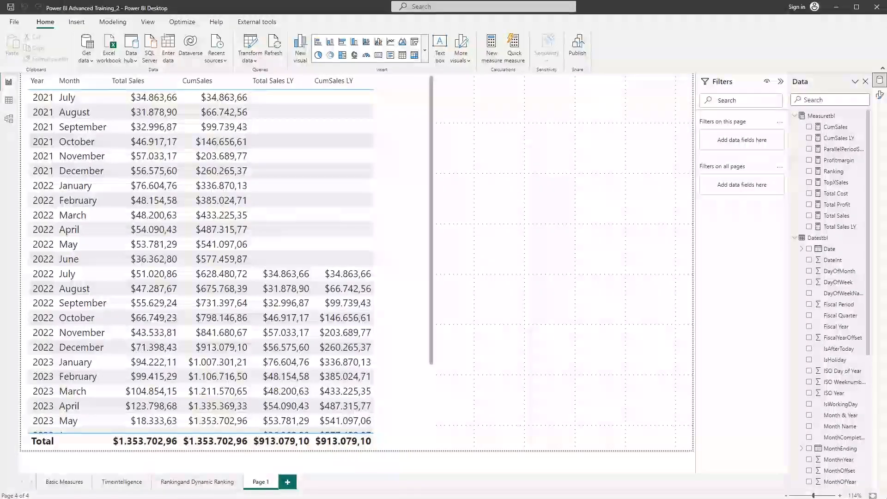
# Set the RankingValue slicer on the Rankingand Dynamic Ranking page to 3
pyautogui.click(196, 483)
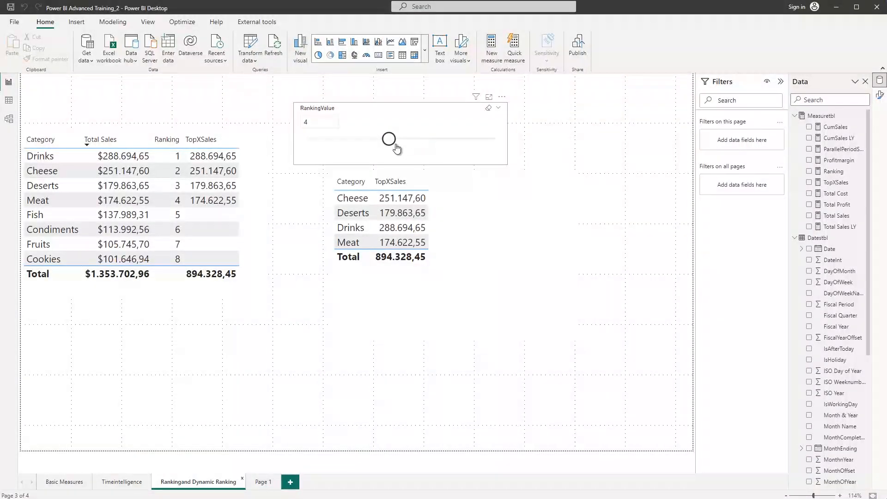
pyautogui.moveTo(391, 142); pyautogui.dragTo(366, 145)
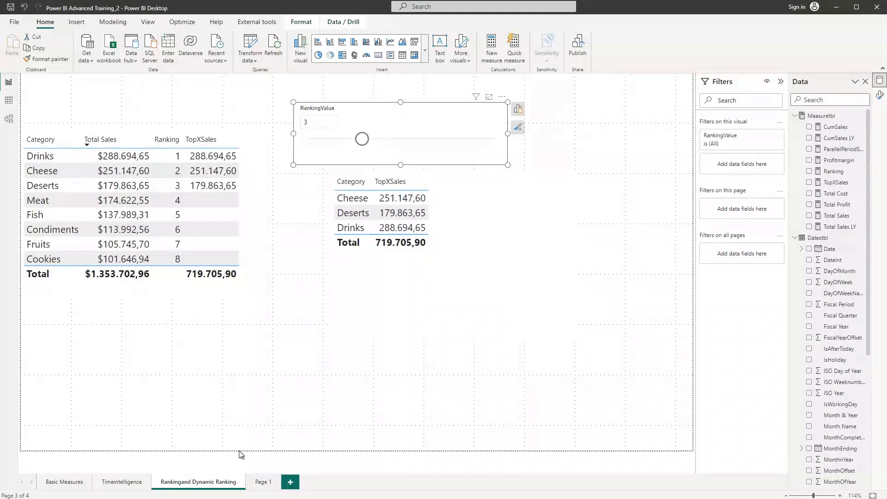
# Rename the report page Page 1 as Timeintelligence Part 2
pyautogui.click(262, 483)
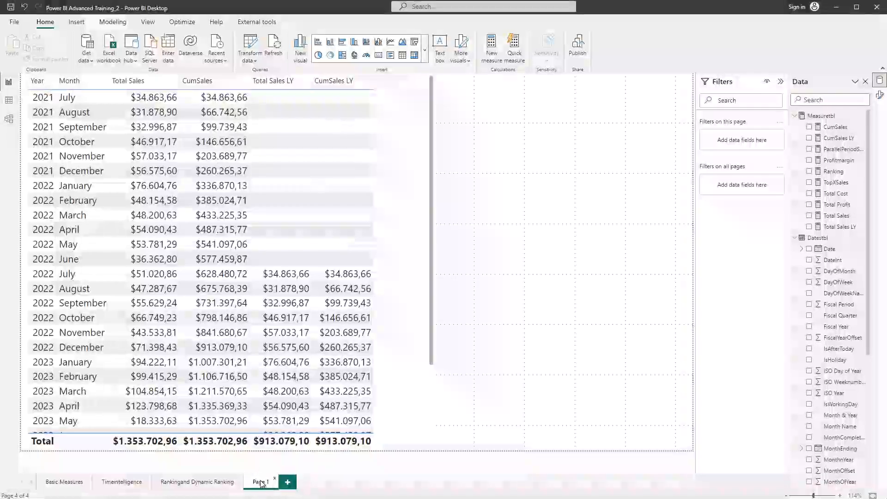
pyautogui.doubleClick(261, 481)
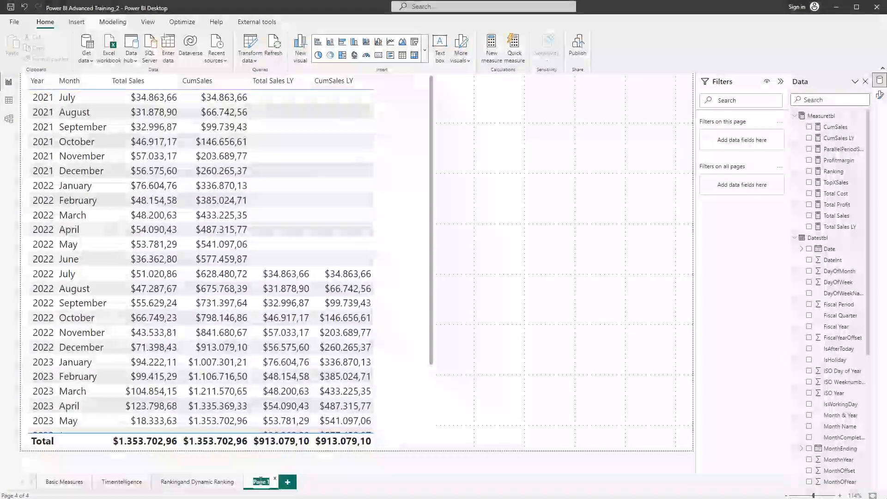
pyautogui.press('BackSpace')
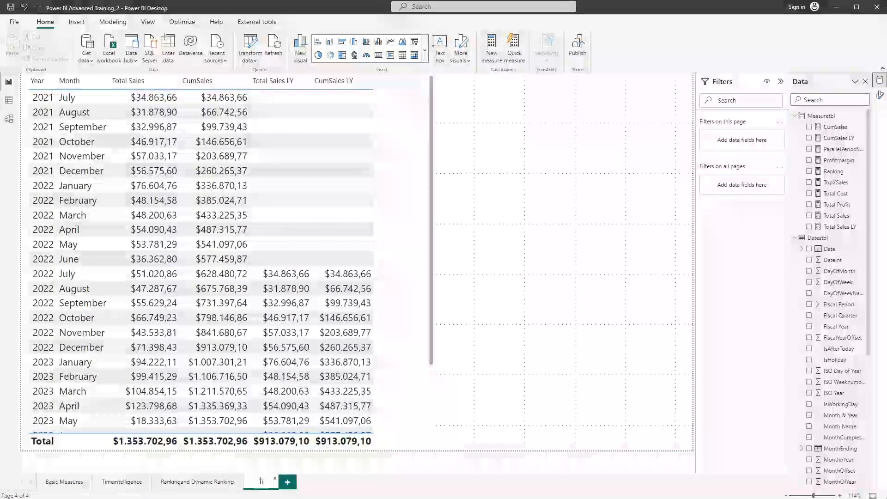
pyautogui.write('Timeintell')
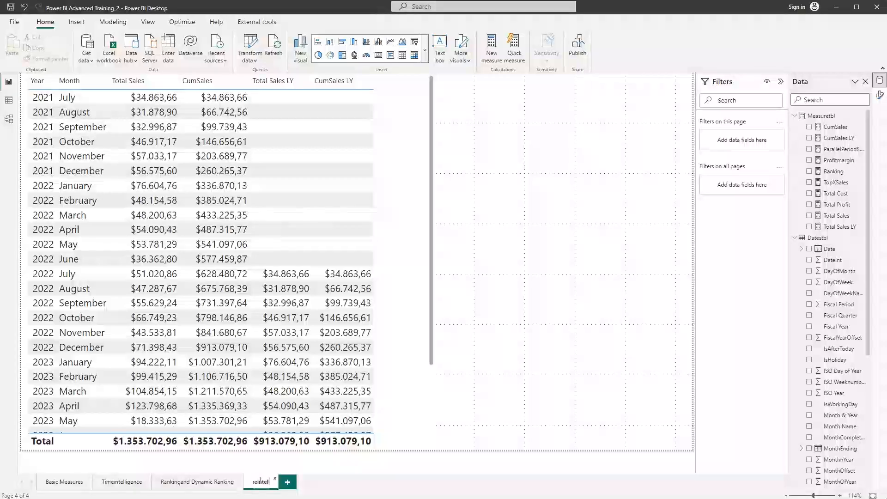
pyautogui.write('igence Part 2')
pyautogui.press('Return')
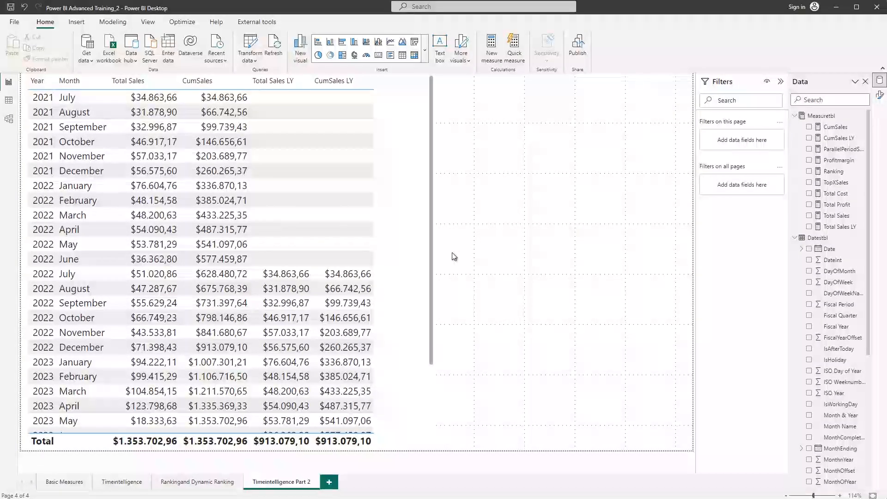
# Add a new report page and start a numeric range parameter named Price Adjustment
pyautogui.click(330, 483)
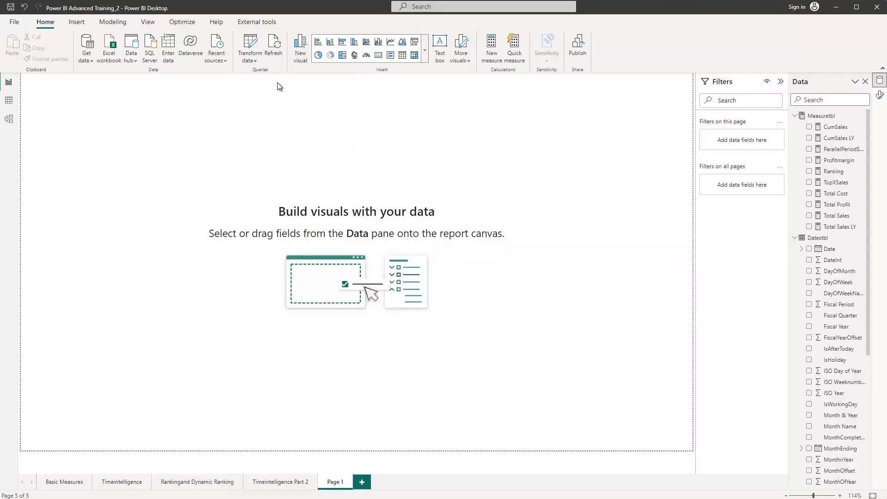
pyautogui.click(113, 23)
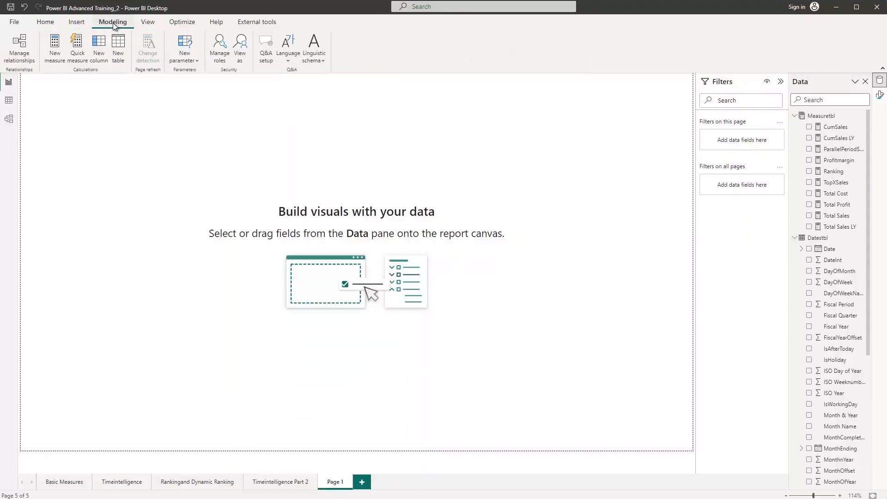
pyautogui.click(191, 62)
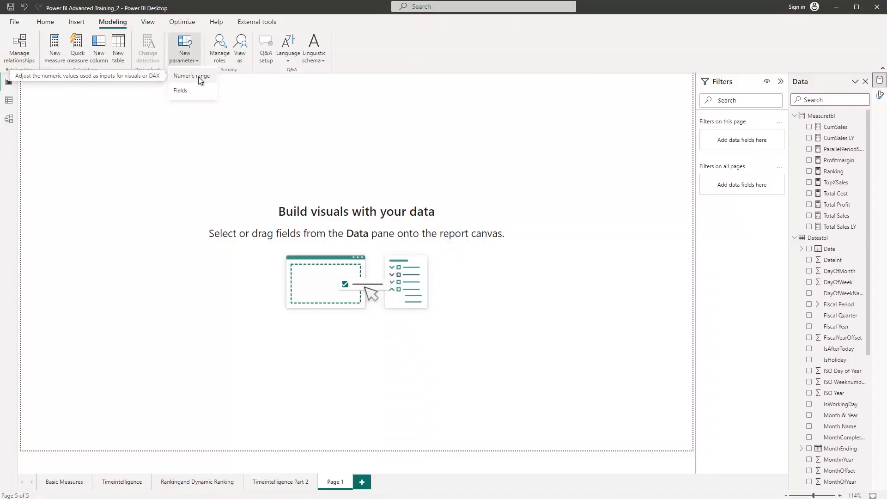
pyautogui.click(200, 80)
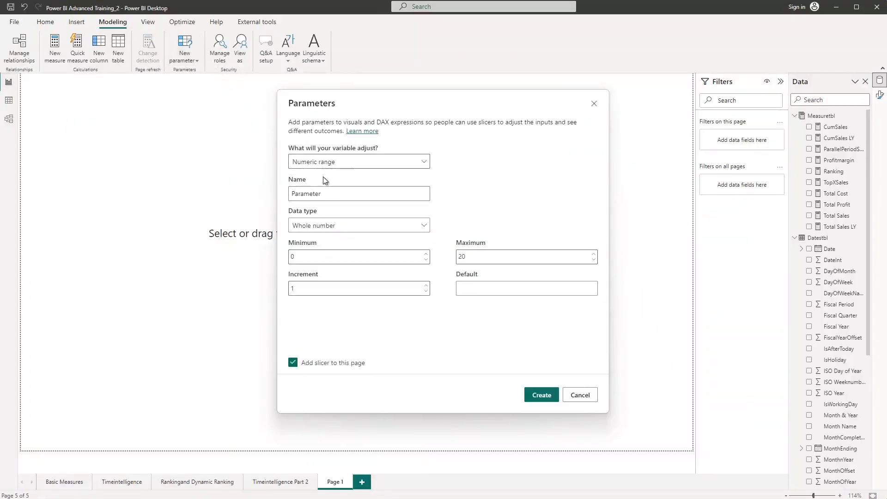
pyautogui.doubleClick(323, 195)
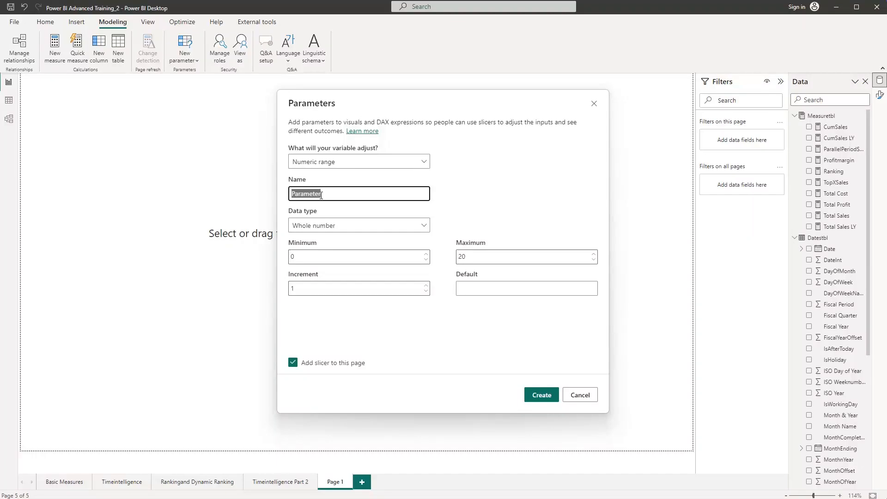
pyautogui.write('Pricing')
pyautogui.moveTo(314, 194); pyautogui.dragTo(292, 194)
pyautogui.write('Price Adjs')
pyautogui.press('BackSpace')
pyautogui.write('ustment')
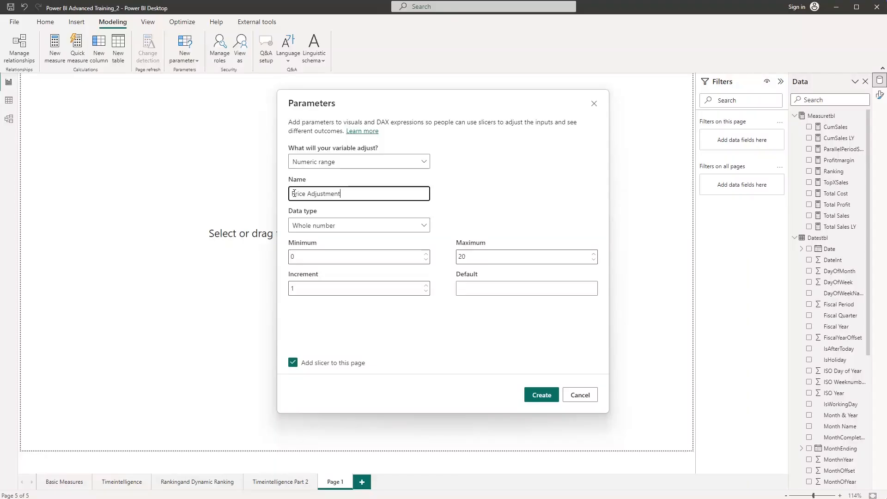
# Give the parameter the Decimal number data type, with a minimum of -0.5 and a maximum of 1
pyautogui.click(316, 225)
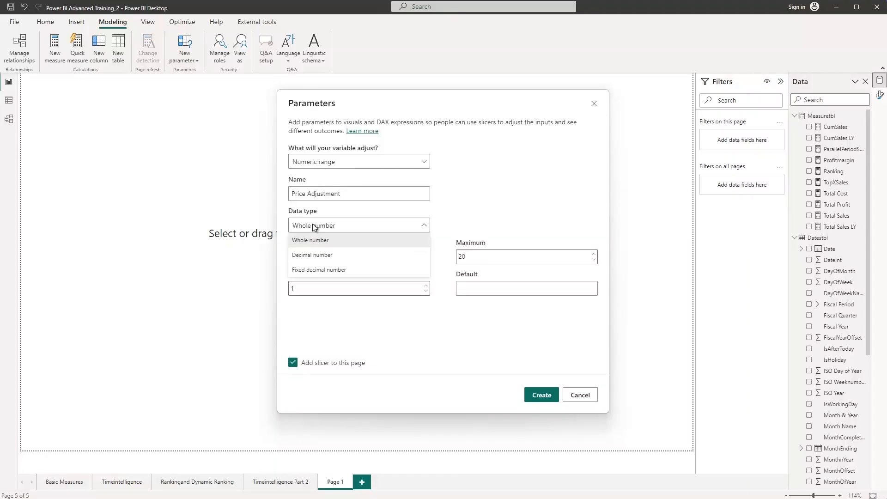
pyautogui.click(314, 255)
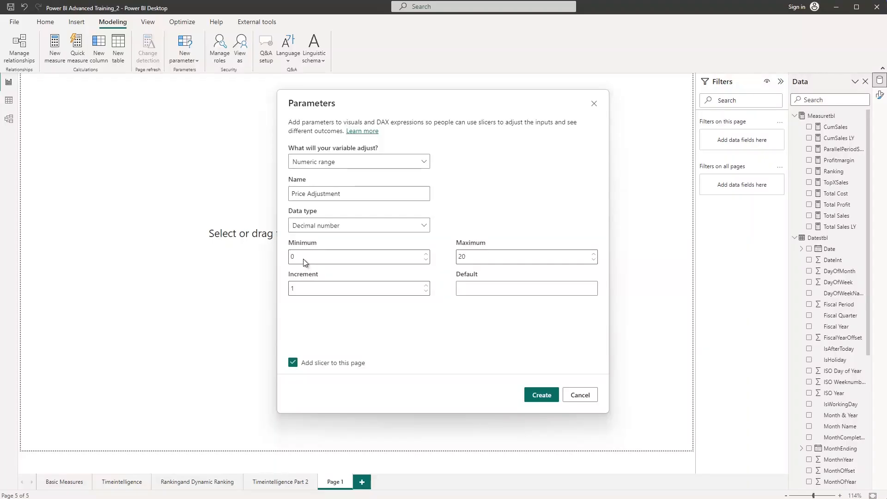
pyautogui.click(304, 257)
pyautogui.press('BackSpace')
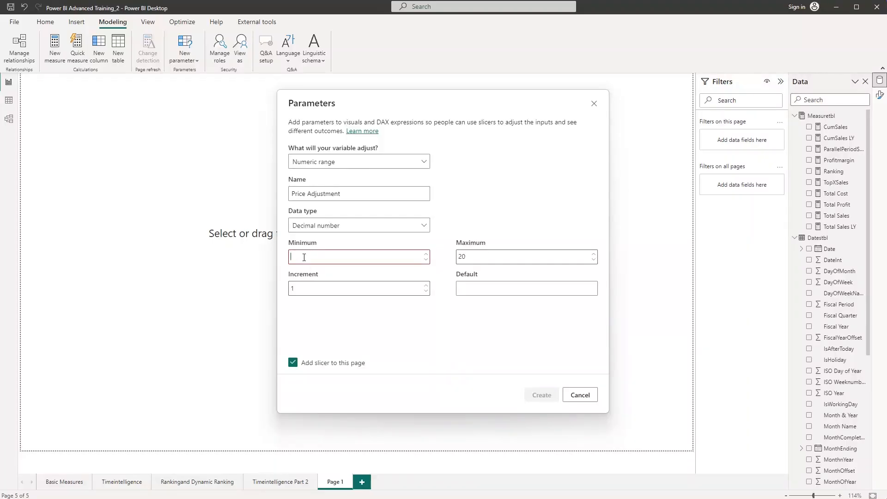
pyautogui.write('-0.5')
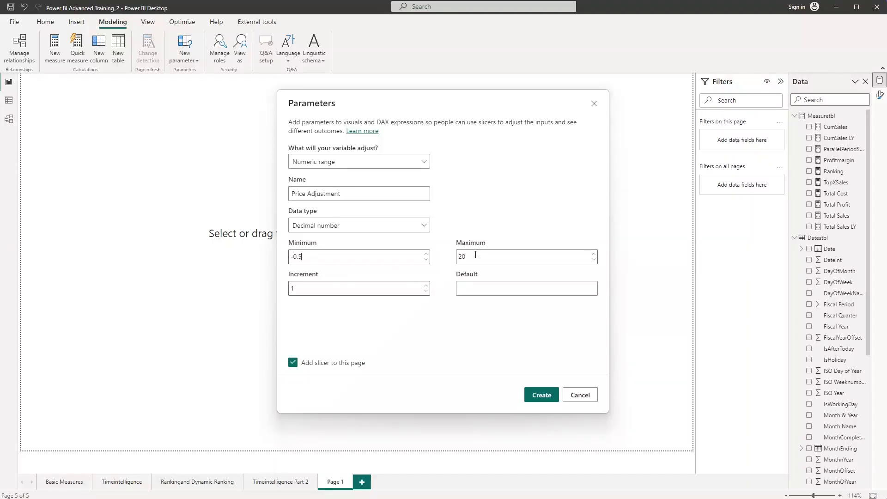
pyautogui.press('Tab')
pyautogui.write('1')
# Set the parameter's increment to 0.05 and its default to 0, and create it with a slicer on the page
pyautogui.click(304, 287)
pyautogui.doubleClick(304, 287)
pyautogui.press('BackSpace')
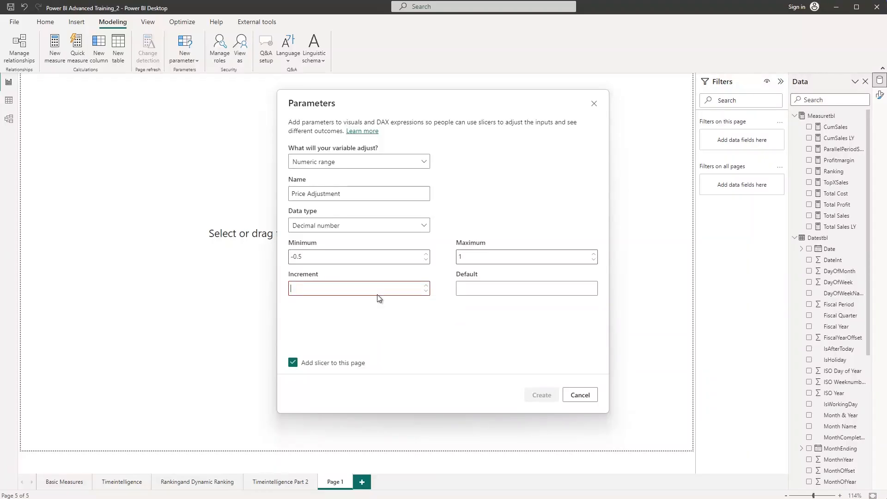
pyautogui.write('0.05')
pyautogui.click(485, 292)
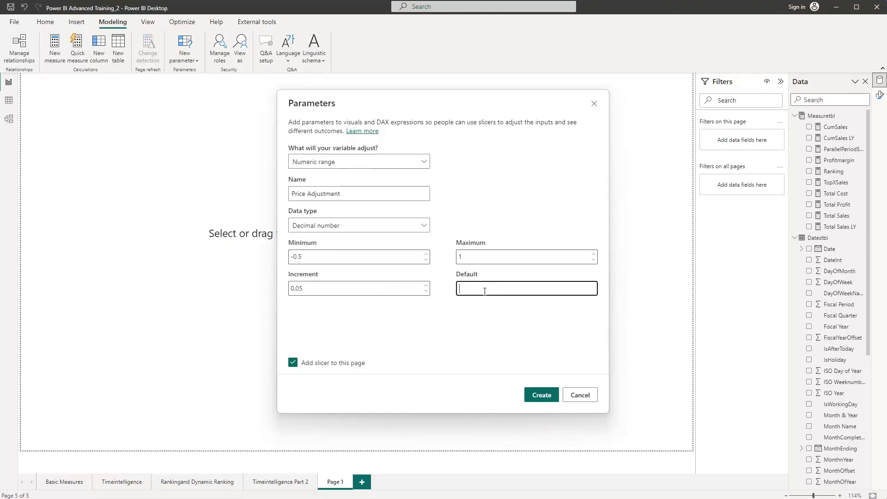
pyautogui.write('0')
pyautogui.click(543, 397)
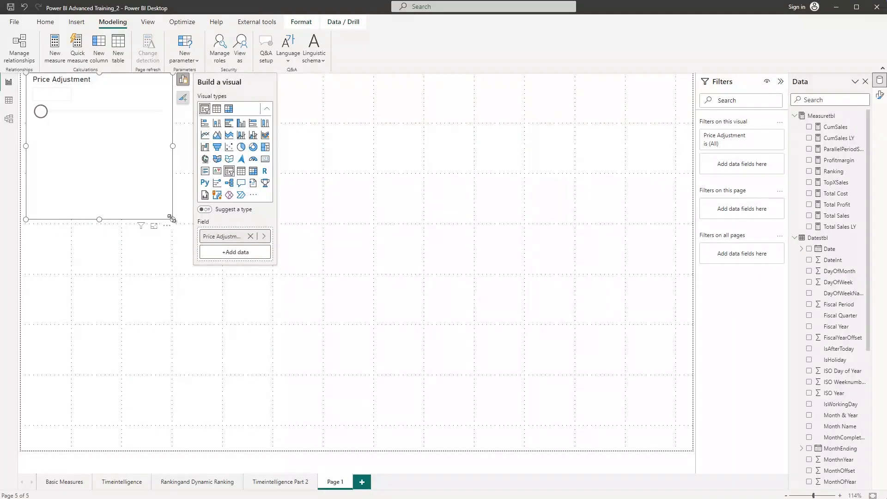
# Try out the Price Adjustment slicer and set its value to 0
pyautogui.moveTo(41, 111); pyautogui.dragTo(65, 112)
pyautogui.click(45, 95)
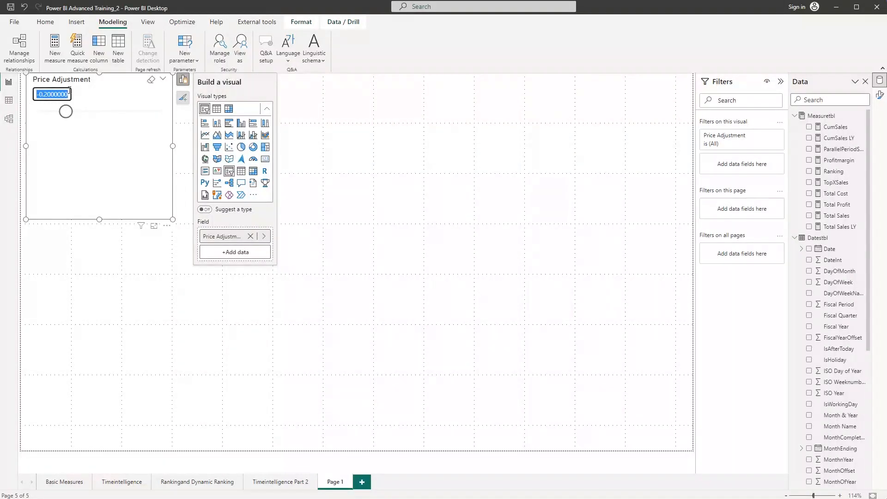
pyautogui.write('0')
pyautogui.press('Return')
pyautogui.click(445, 250)
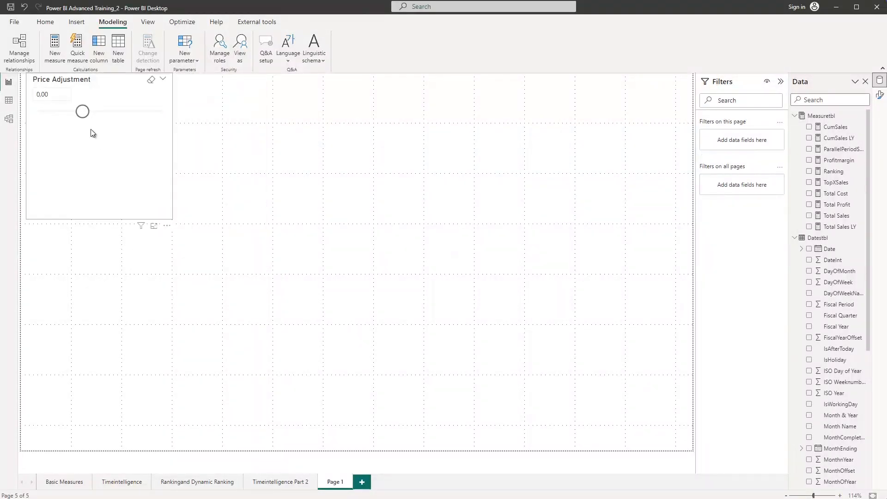
# Change the data type of the Price Adjustment table's column to Fixed decimal number in the data view
pyautogui.click(153, 82)
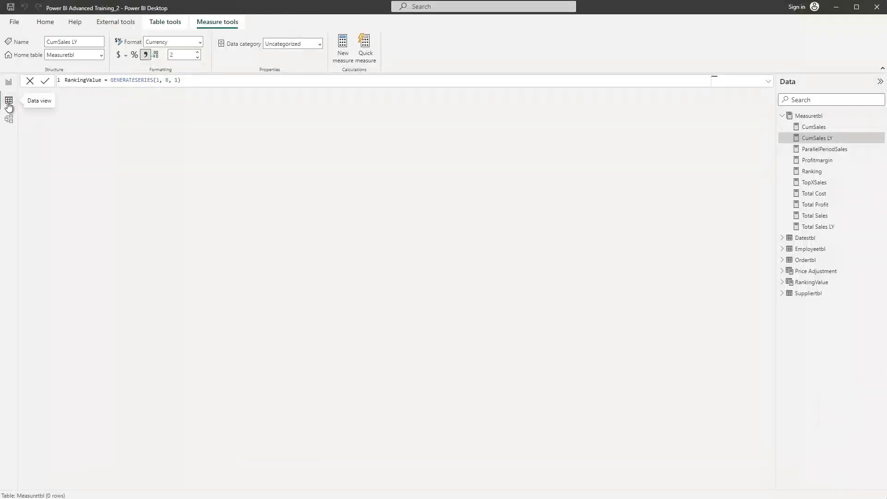
pyautogui.click(135, 80)
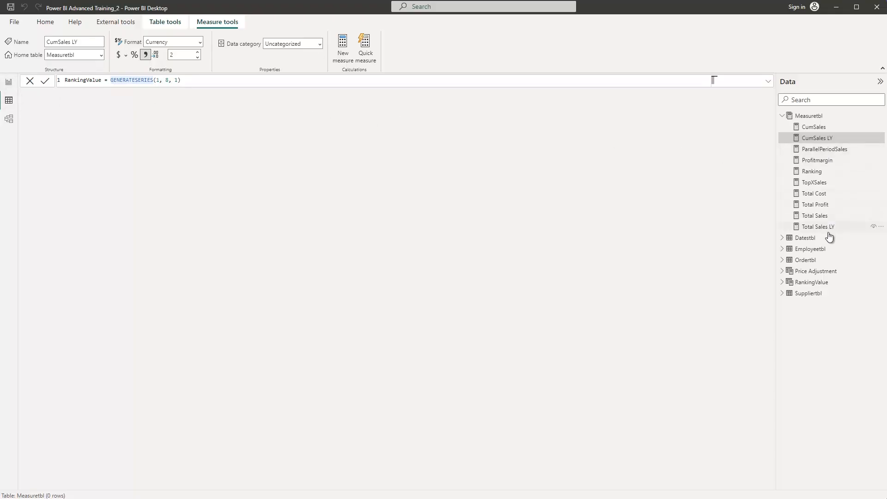
pyautogui.click(806, 272)
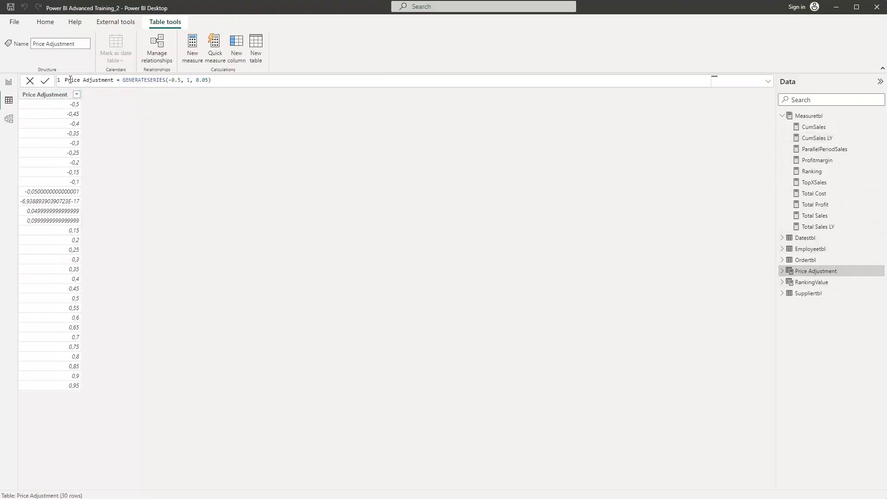
pyautogui.click(54, 95)
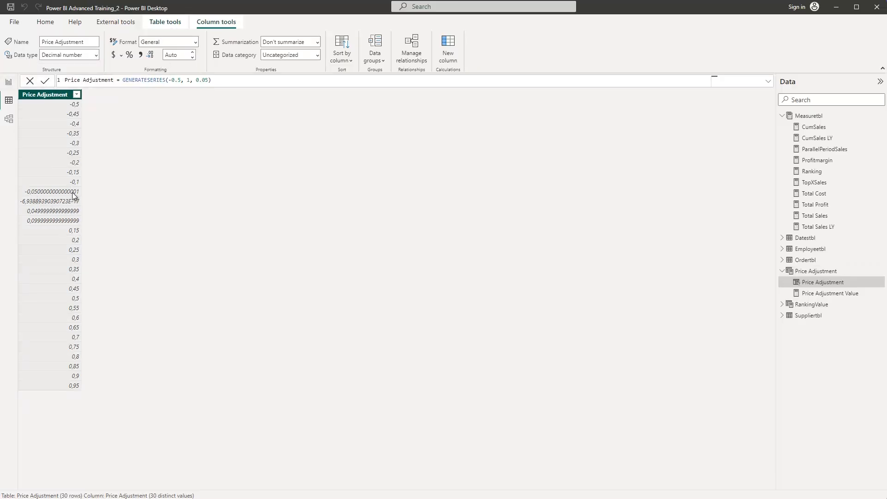
pyautogui.click(95, 54)
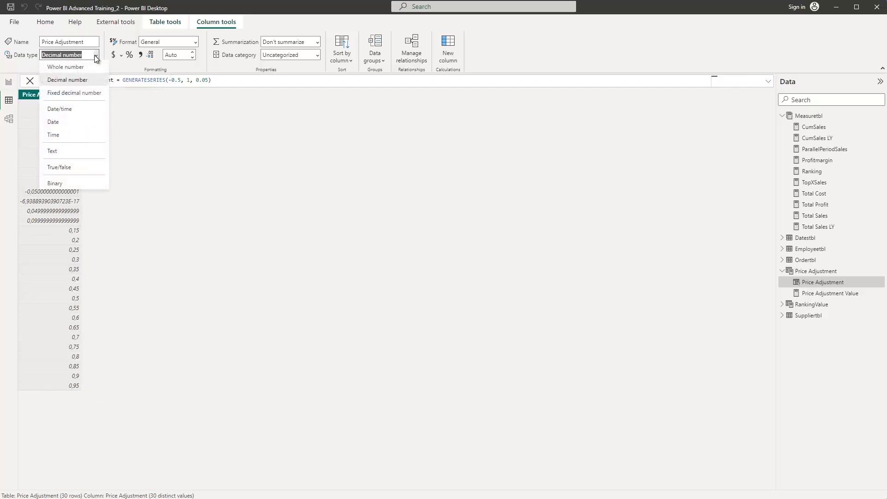
pyautogui.click(78, 94)
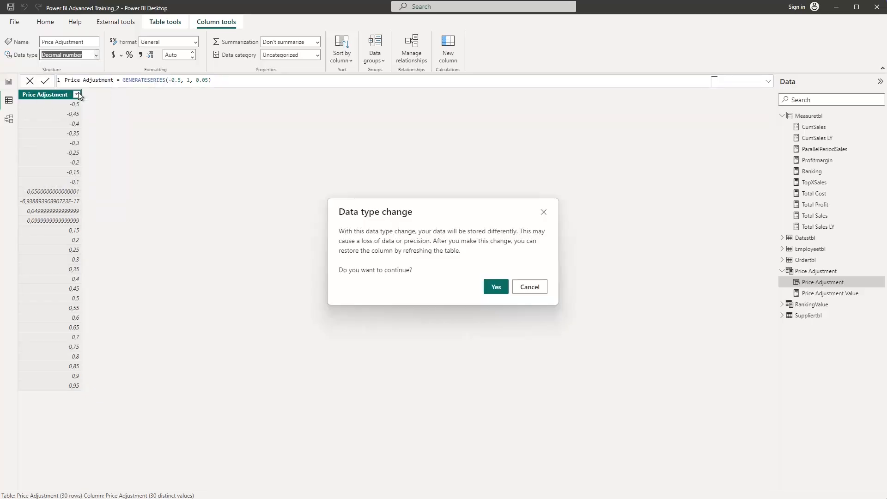
pyautogui.click(494, 287)
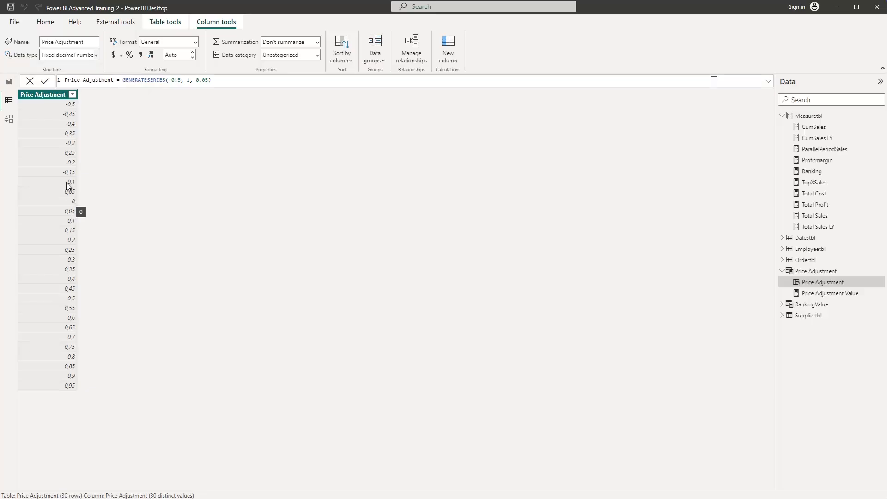
# Return to the report view and shrink the Price Adjustment slicer to less than half its height
pyautogui.click(9, 83)
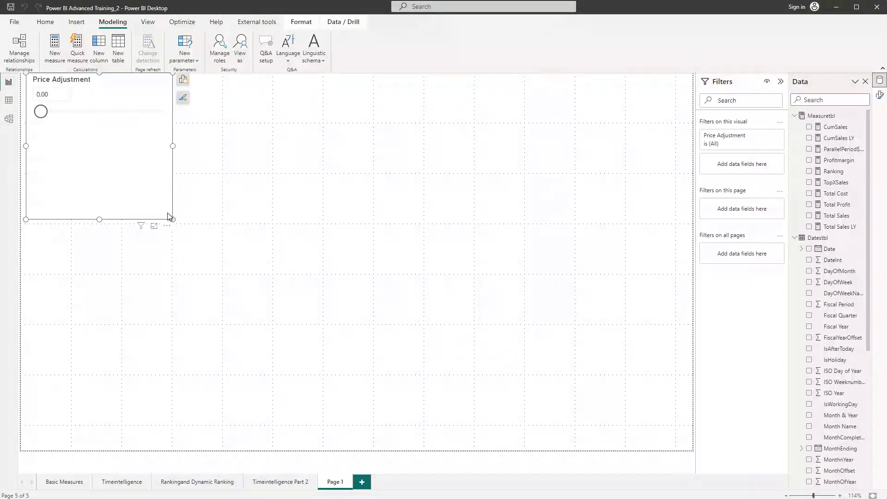
pyautogui.moveTo(171, 217); pyautogui.dragTo(165, 135)
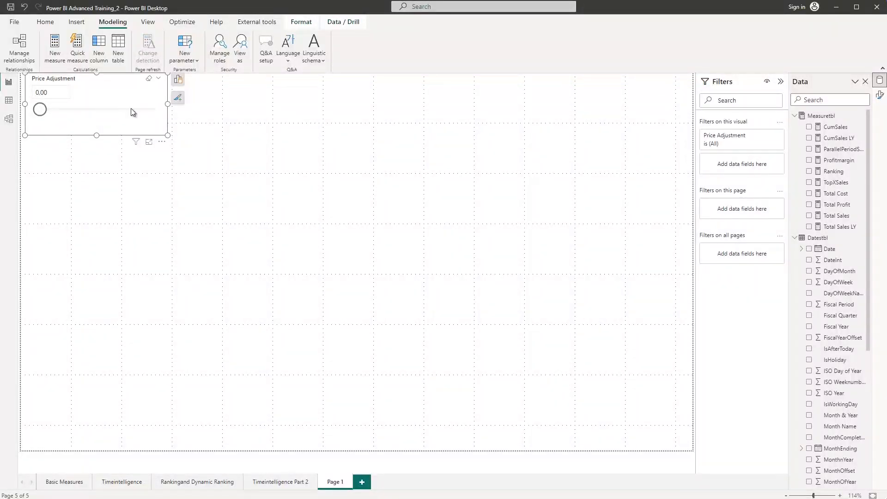
pyautogui.click(298, 138)
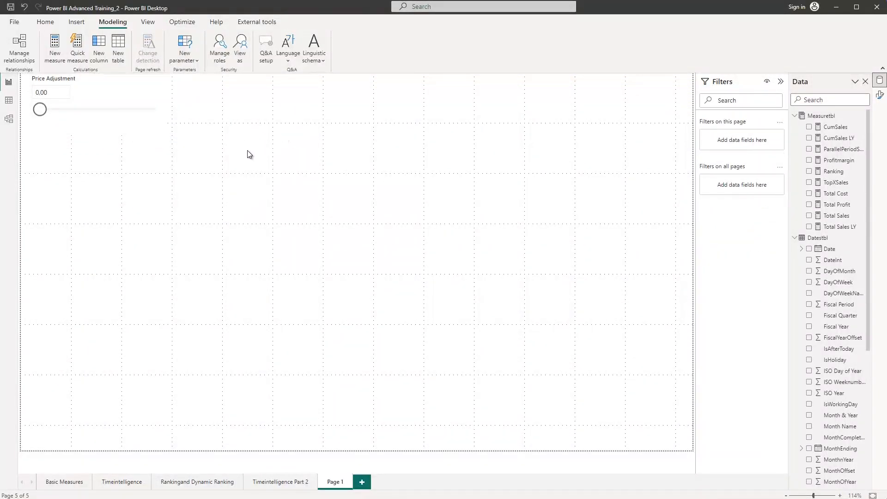
# Start a new numeric range parameter named Demand Adjustment with the Fixed decimal number data type
pyautogui.click(194, 69)
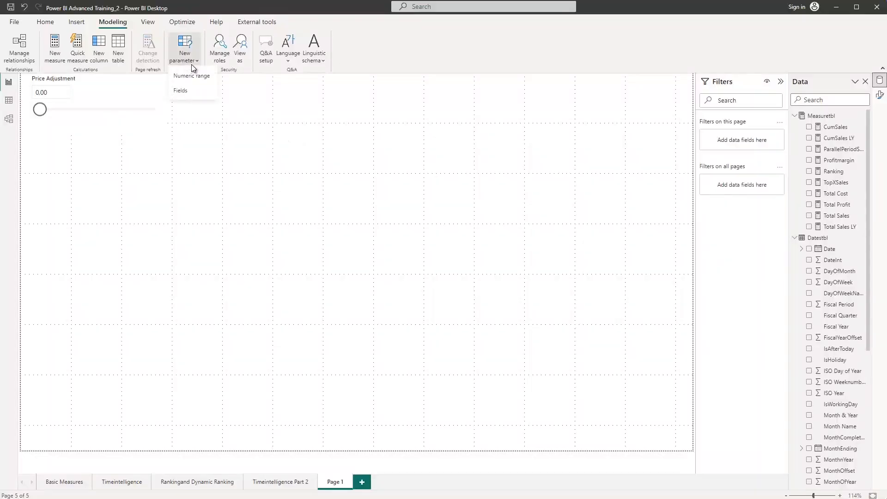
pyautogui.click(189, 76)
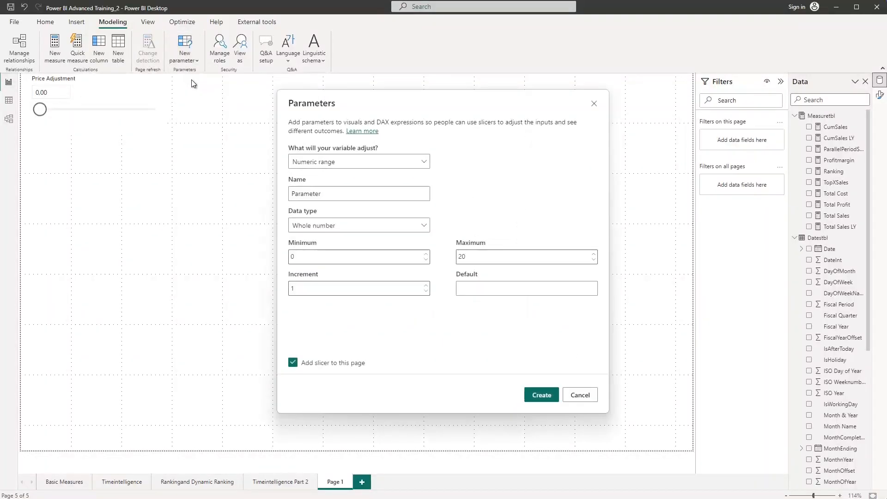
pyautogui.moveTo(324, 194); pyautogui.dragTo(279, 195)
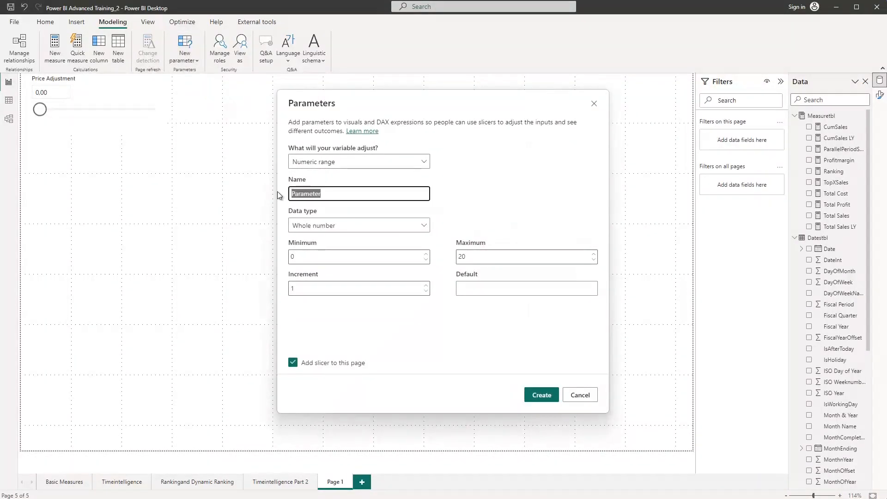
pyautogui.write('Deman')
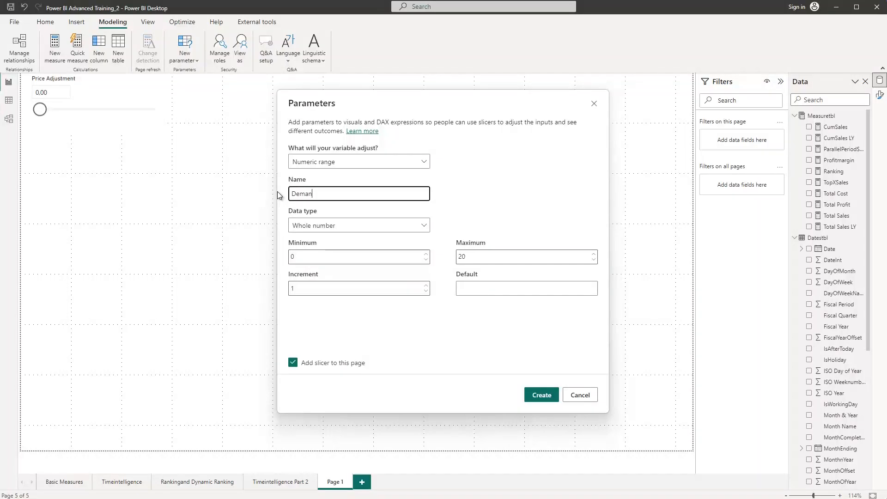
pyautogui.write('d Adjustment')
pyautogui.click(314, 226)
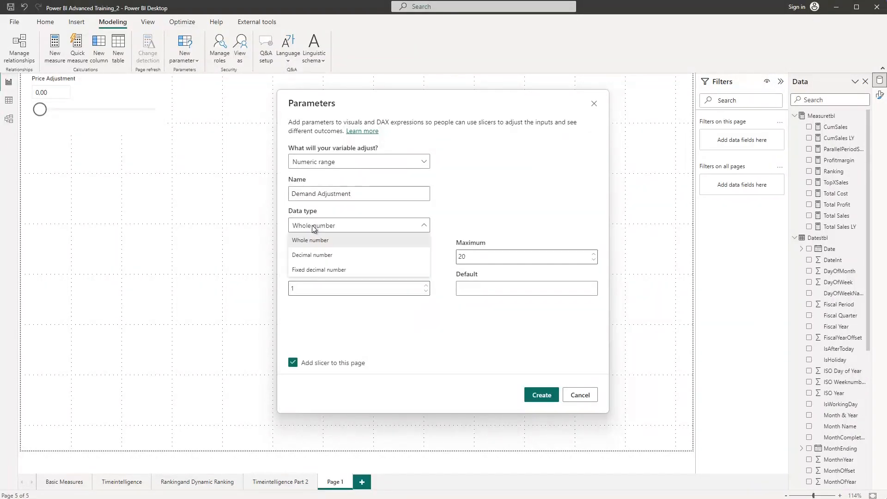
pyautogui.click(316, 269)
# Set the Demand Adjustment parameter's minimum to -0.5 and its maximum to 0.5
pyautogui.click(298, 258)
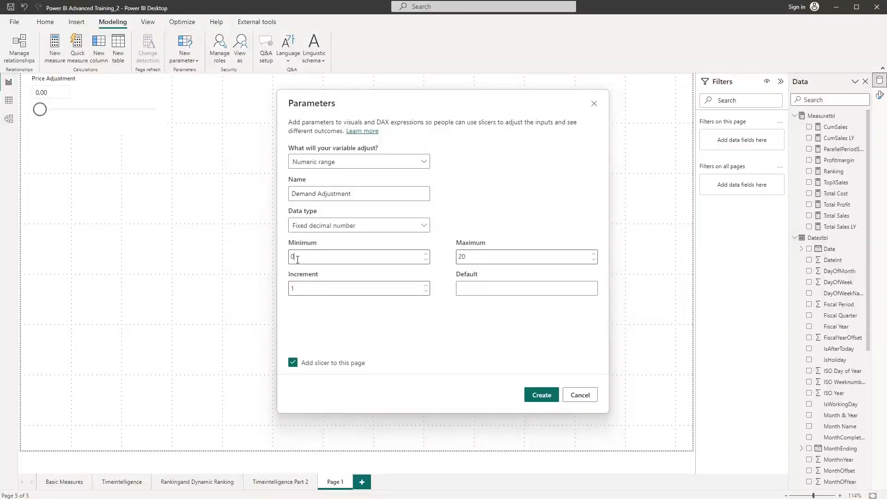
pyautogui.moveTo(298, 259); pyautogui.dragTo(282, 262)
pyautogui.press('BackSpace')
pyautogui.write('-0.5')
pyautogui.press('Tab')
pyautogui.write('0.5')
# Set the parameter's increment to 0.05 and its default to 0, and create Demand Adjustment with a slicer on the page
pyautogui.doubleClick(318, 287)
pyautogui.write('0.05')
pyautogui.click(479, 284)
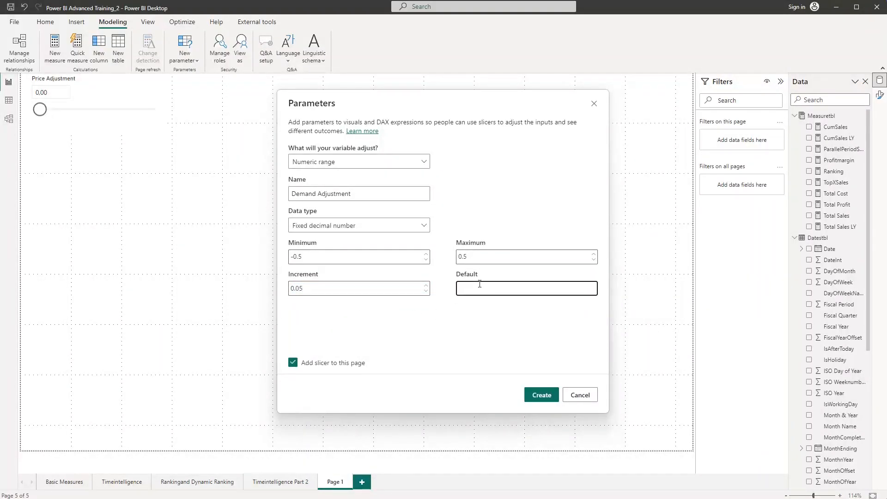
pyautogui.write('0')
pyautogui.click(542, 395)
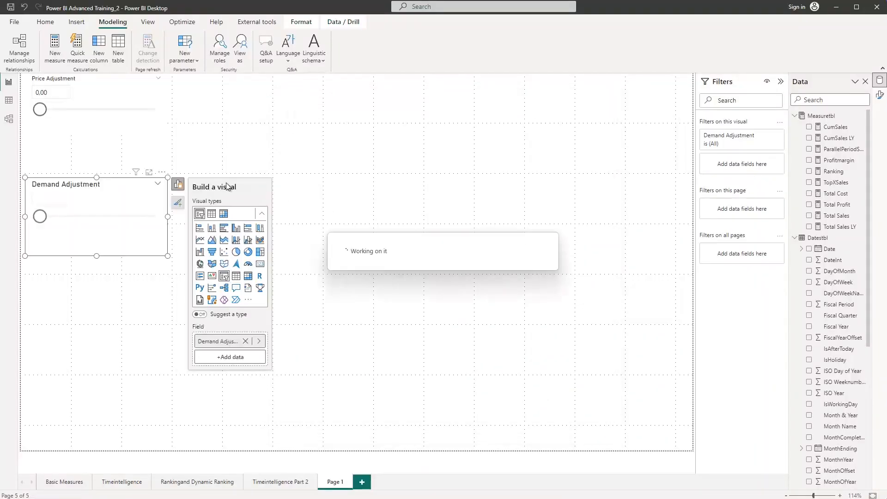
# Move the Demand Adjustment slicer beside the Price Adjustment slicer and shrink it to the same height
pyautogui.moveTo(157, 172); pyautogui.dragTo(317, 55)
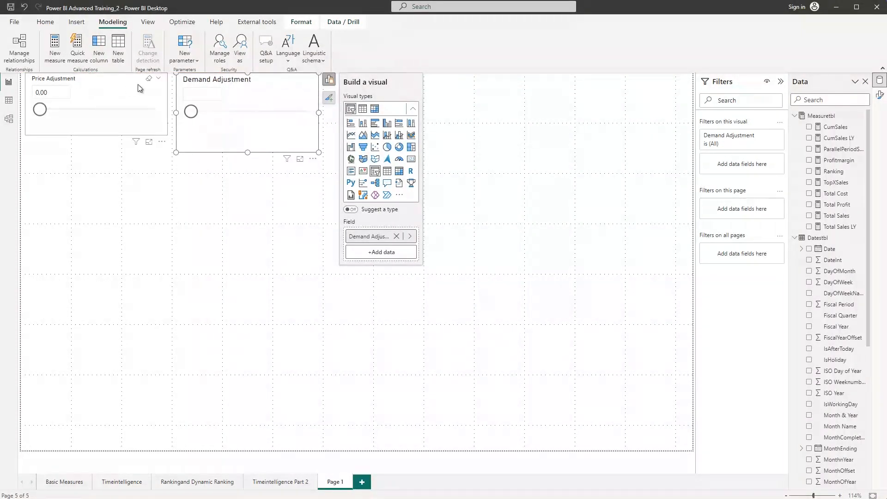
pyautogui.moveTo(249, 152); pyautogui.dragTo(246, 135)
# Try turning off the slider of the Demand Adjustment slicer, and turn it back on
pyautogui.click(329, 99)
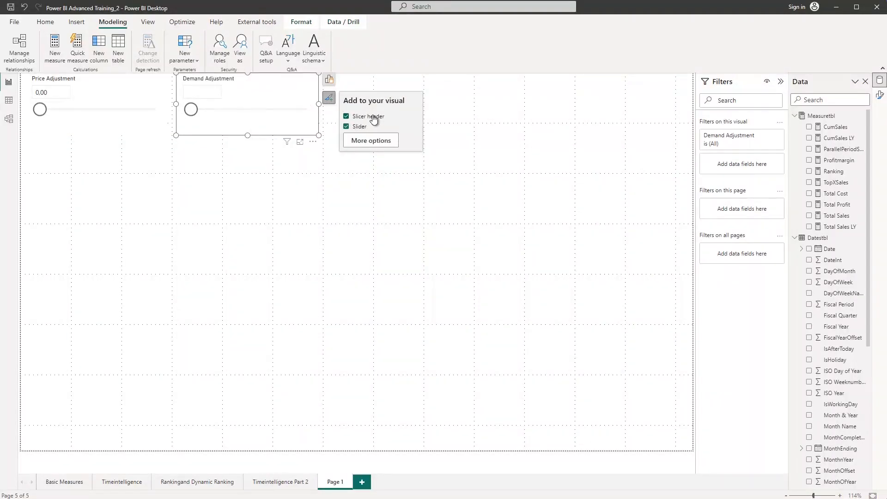
pyautogui.click(347, 127)
pyautogui.click(196, 90)
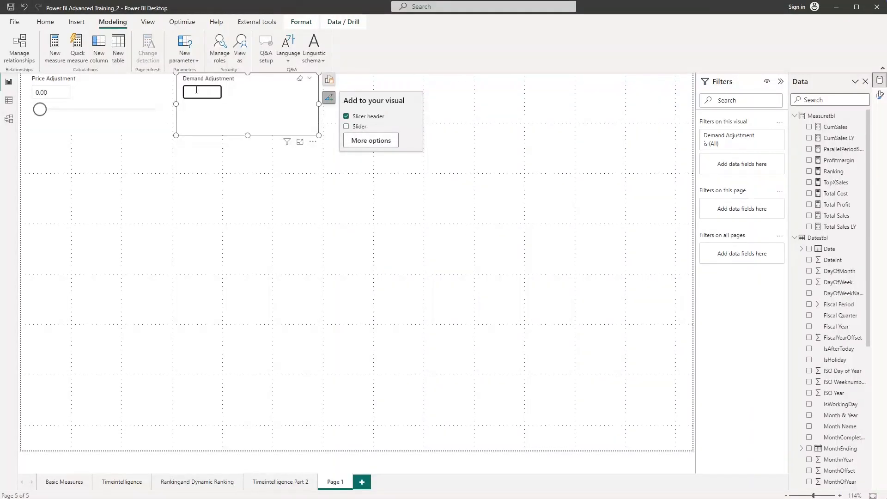
pyautogui.click(347, 126)
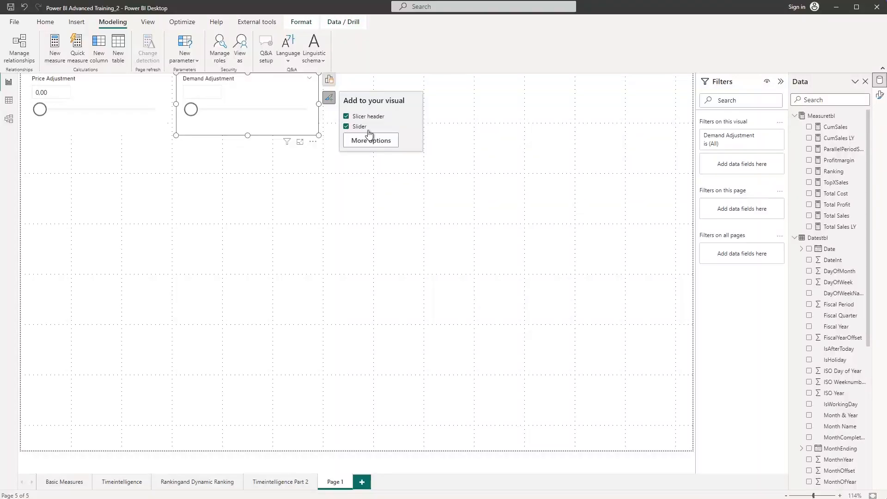
# Change the Demand Adjustment slicer's style to Dropdown in its slicer settings and check its list of values
pyautogui.click(374, 146)
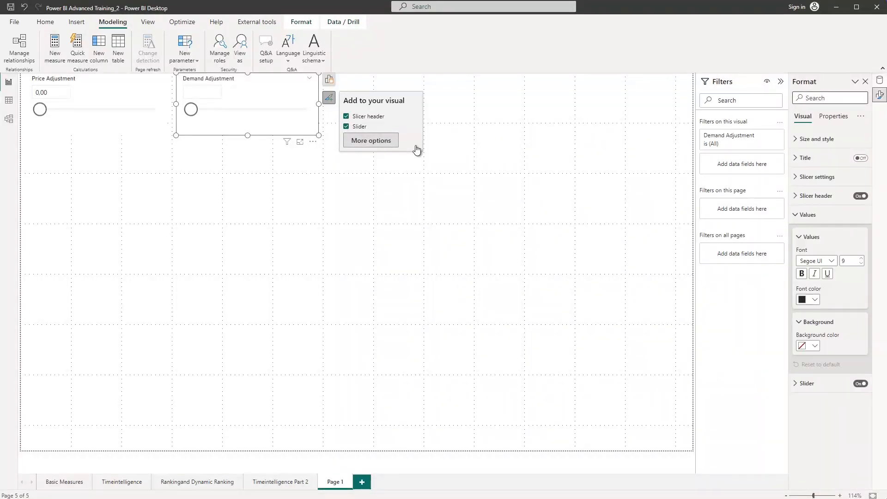
pyautogui.click(797, 180)
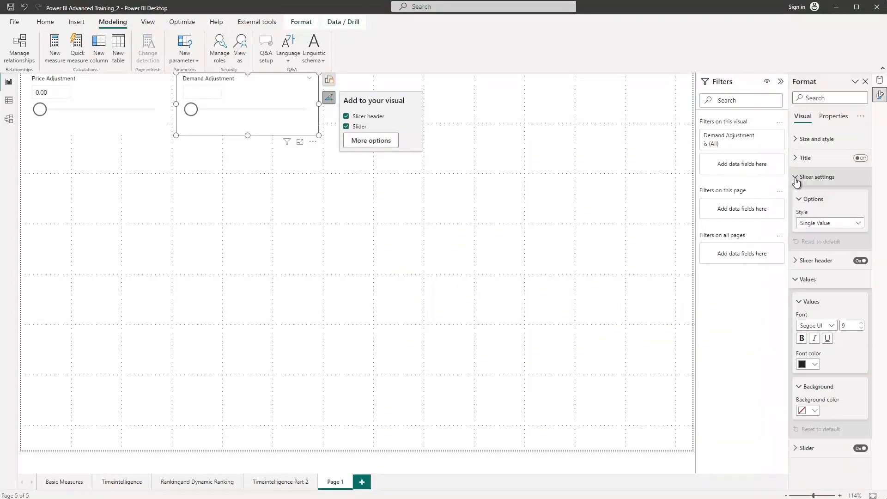
pyautogui.click(830, 225)
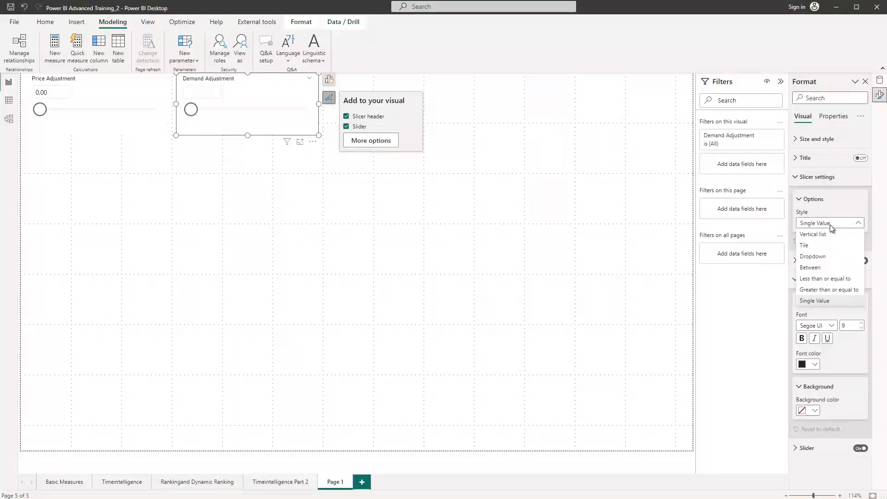
pyautogui.click(826, 257)
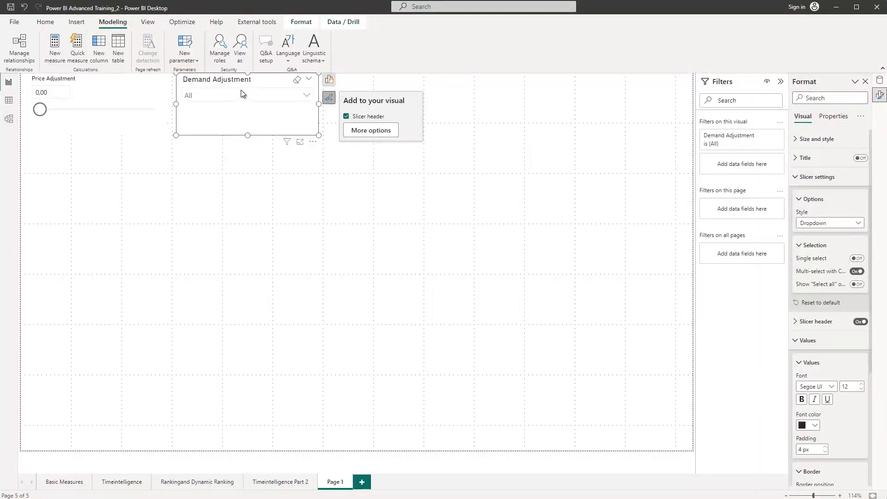
pyautogui.click(307, 97)
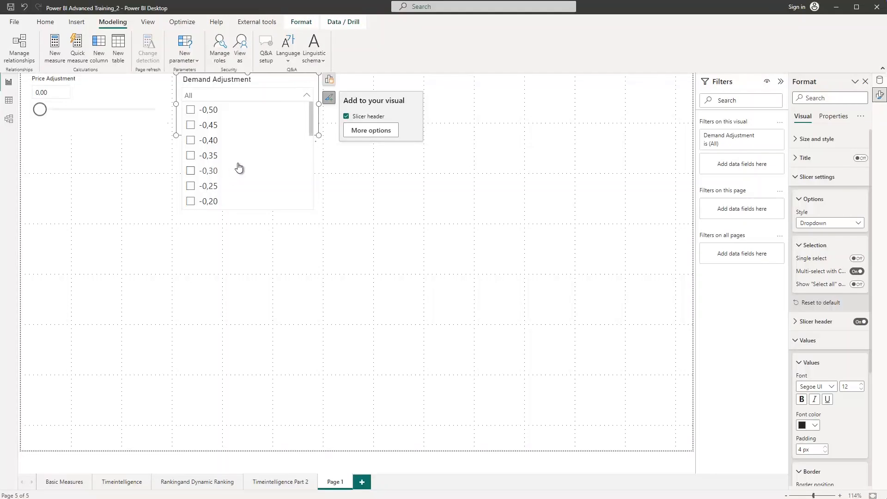
pyautogui.click(304, 95)
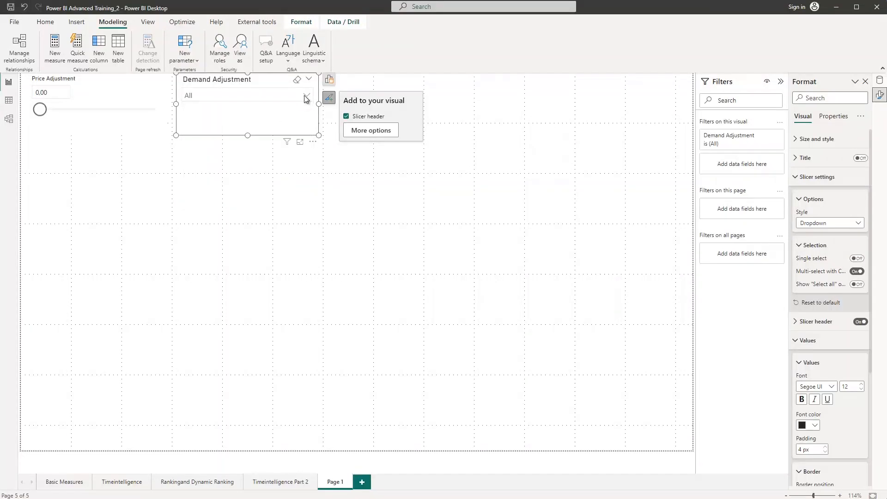
# Try the Single Value style on the Demand Adjustment slicer, and return it to Dropdown
pyautogui.click(840, 224)
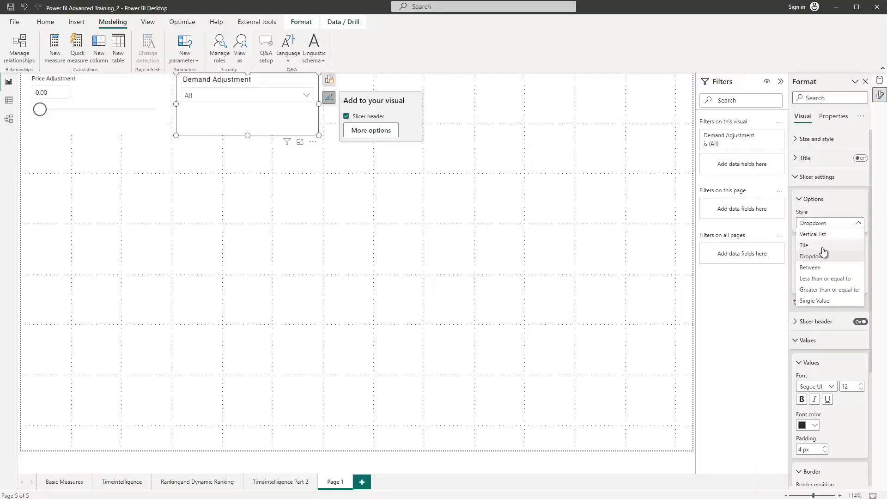
pyautogui.click(815, 301)
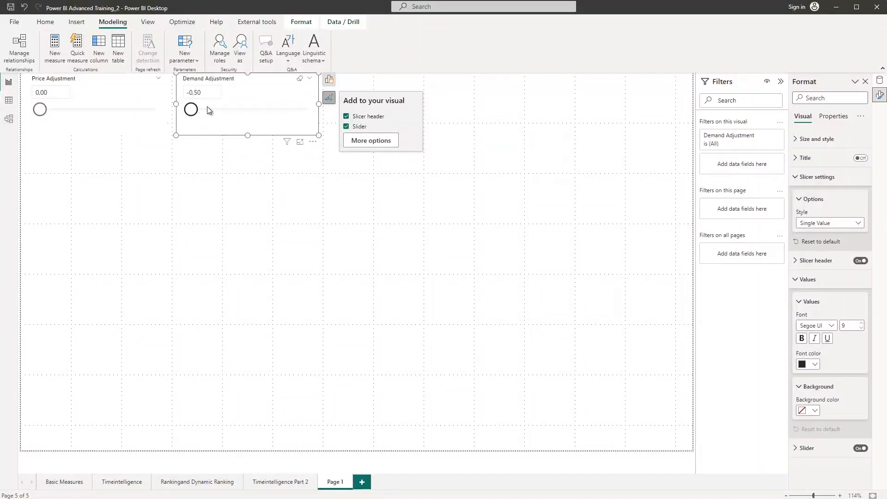
pyautogui.click(844, 228)
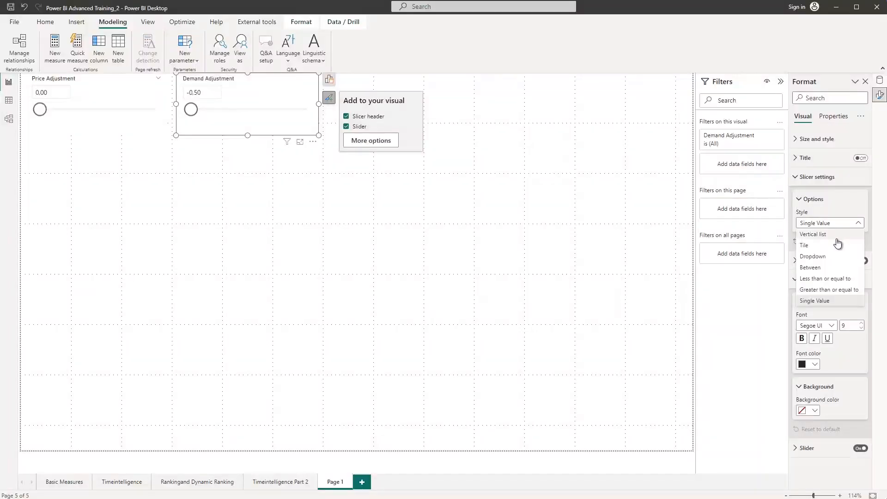
pyautogui.click(823, 254)
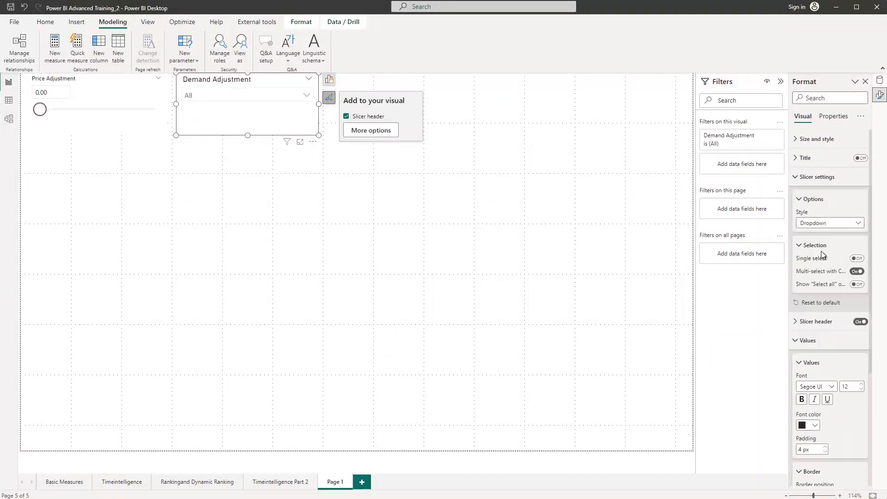
# Turn on single select for the Demand Adjustment slicer and look through its list of values
pyautogui.click(857, 258)
pyautogui.click(306, 95)
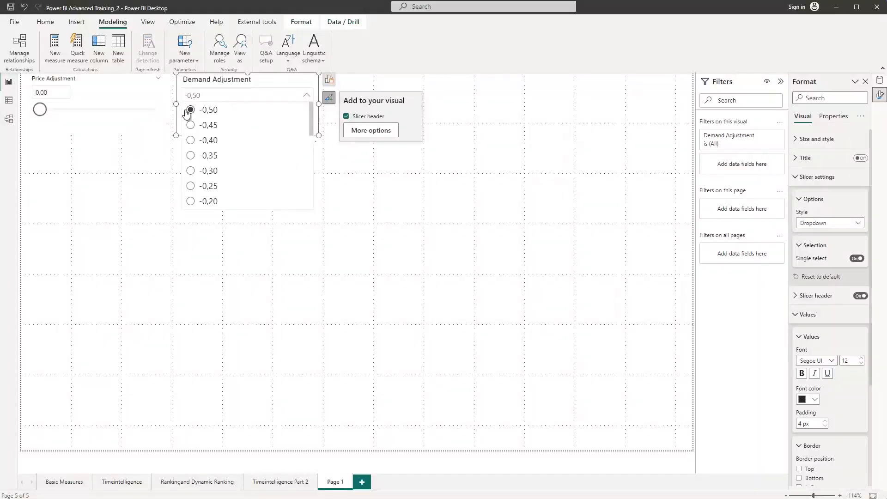
pyautogui.scroll(-3, 187, 118)
pyautogui.scroll(3, 188, 122)
# Change the Price Adjustment slicer's style to Dropdown with single select turned on, and check its list
pyautogui.click(142, 91)
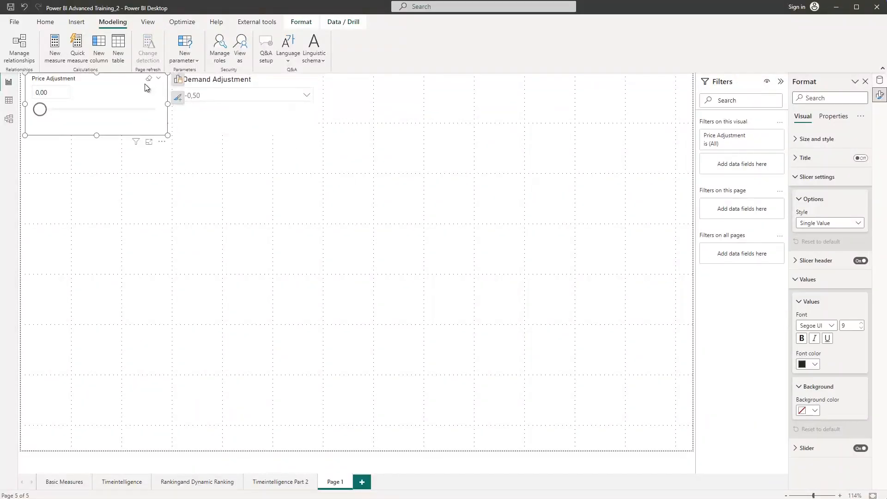
pyautogui.click(835, 225)
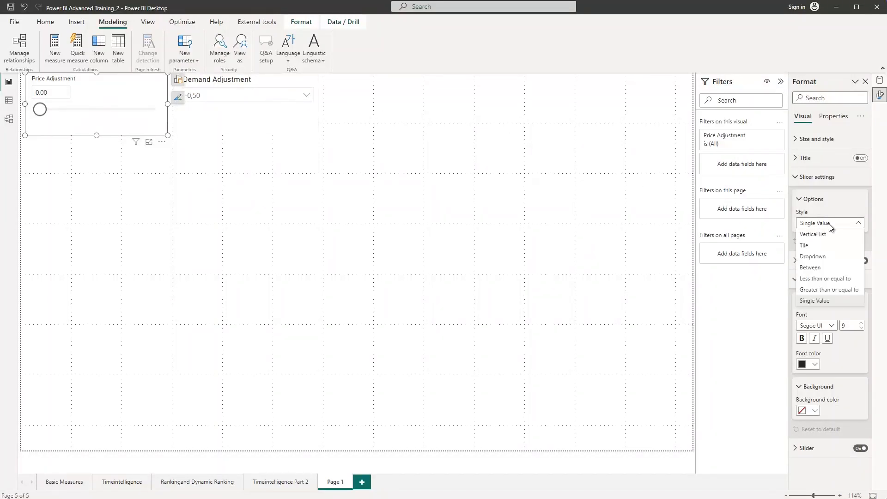
pyautogui.click(818, 255)
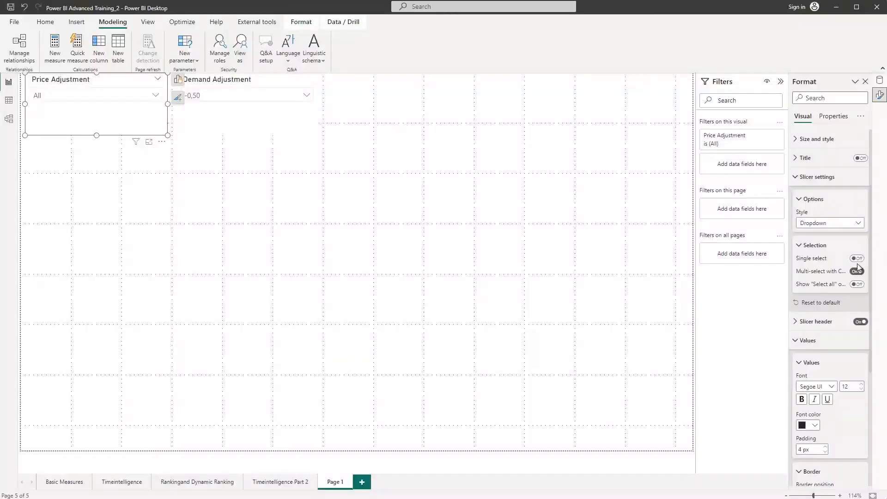
pyautogui.click(857, 258)
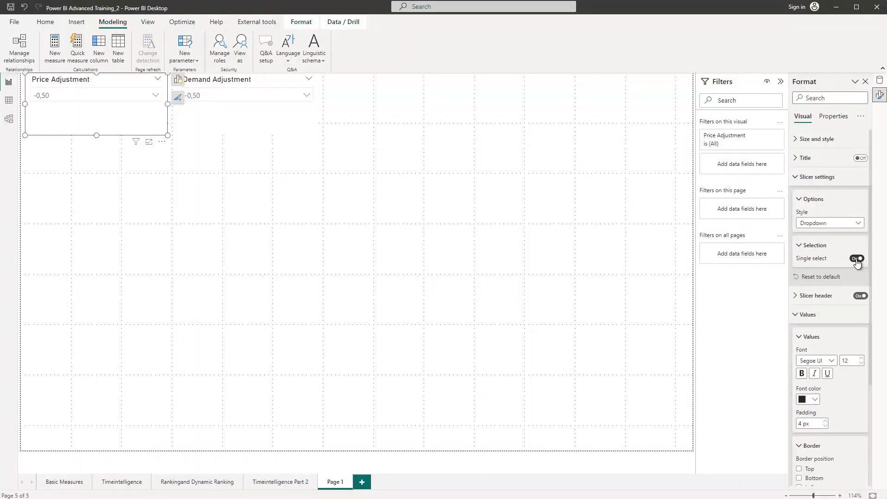
pyautogui.click(155, 97)
pyautogui.click(155, 96)
# Try bold text for the Price Adjustment slicer's values, compare it with the Demand Adjustment list, and remove the bold
pyautogui.click(802, 374)
pyautogui.click(135, 94)
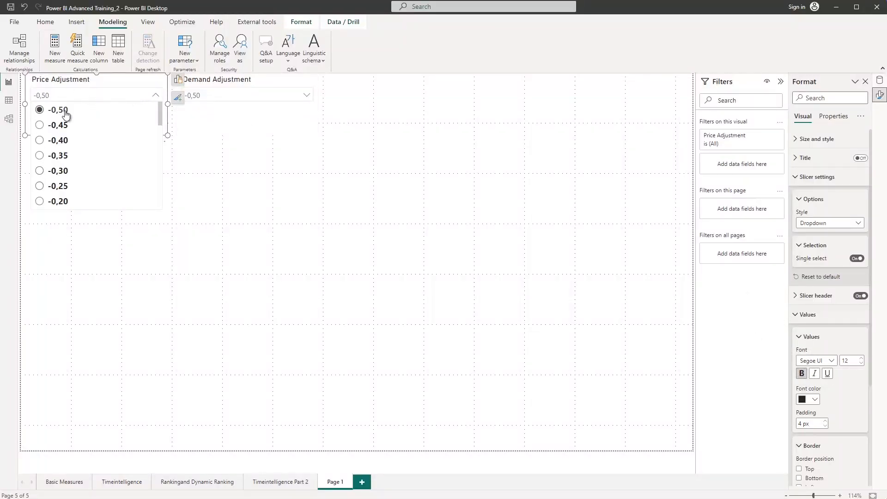
pyautogui.click(97, 91)
pyautogui.click(247, 95)
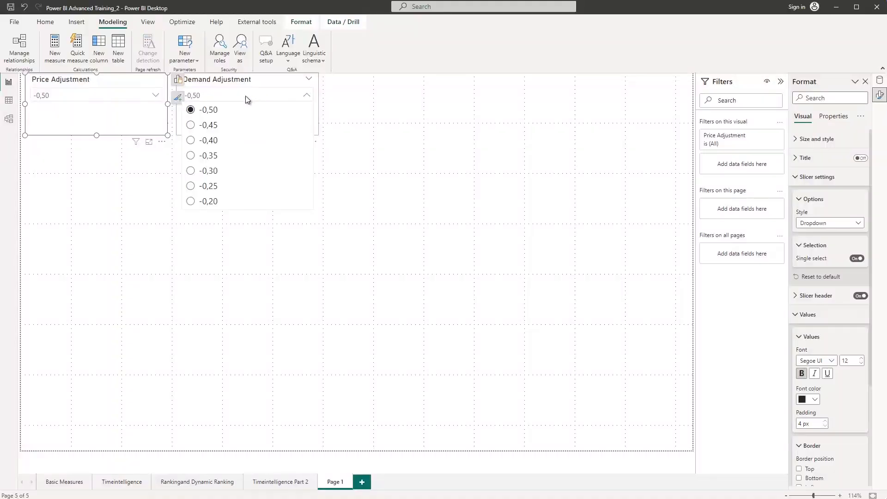
pyautogui.click(113, 88)
pyautogui.click(155, 95)
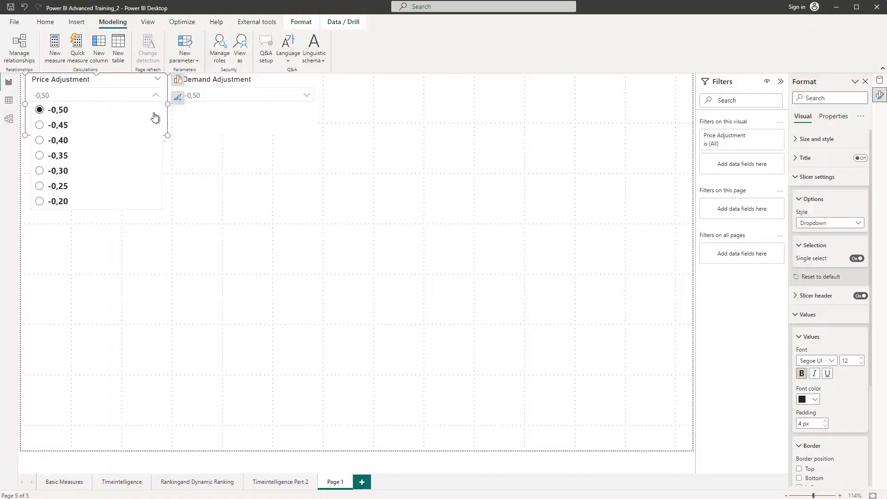
pyautogui.click(802, 374)
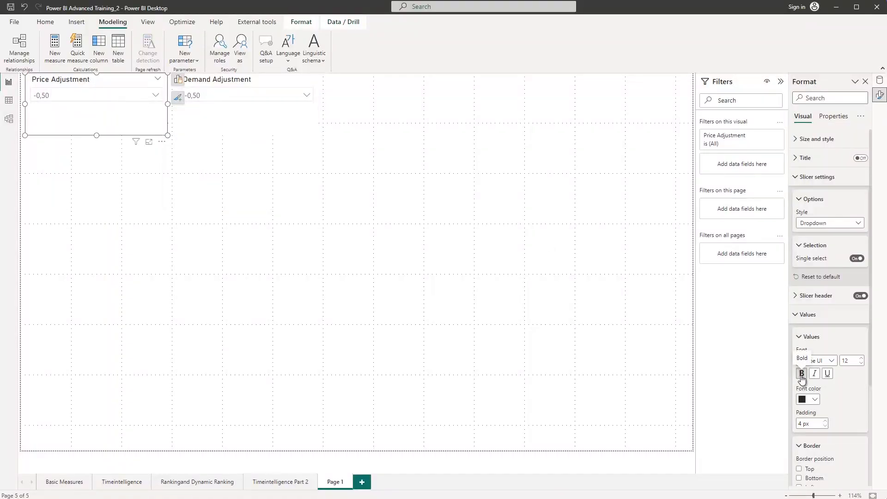
# Add a clustered column chart to the page with the Date field from Datestbl on its X-axis
pyautogui.click(340, 221)
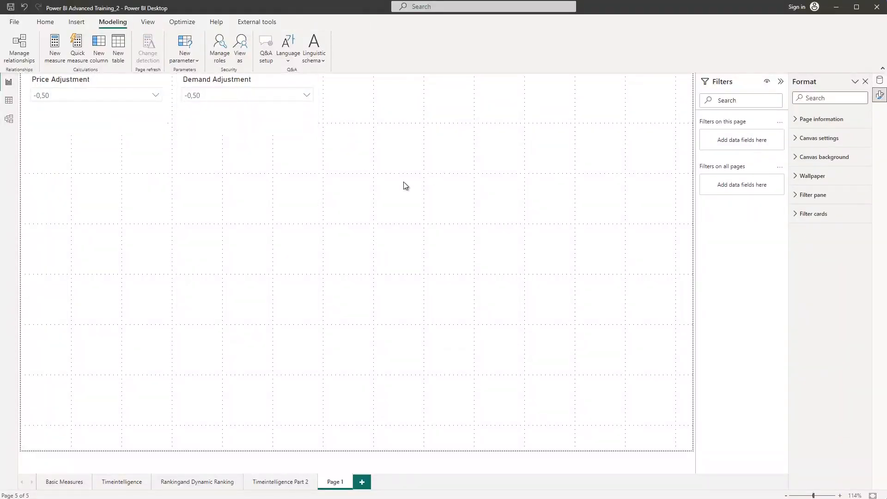
pyautogui.click(880, 80)
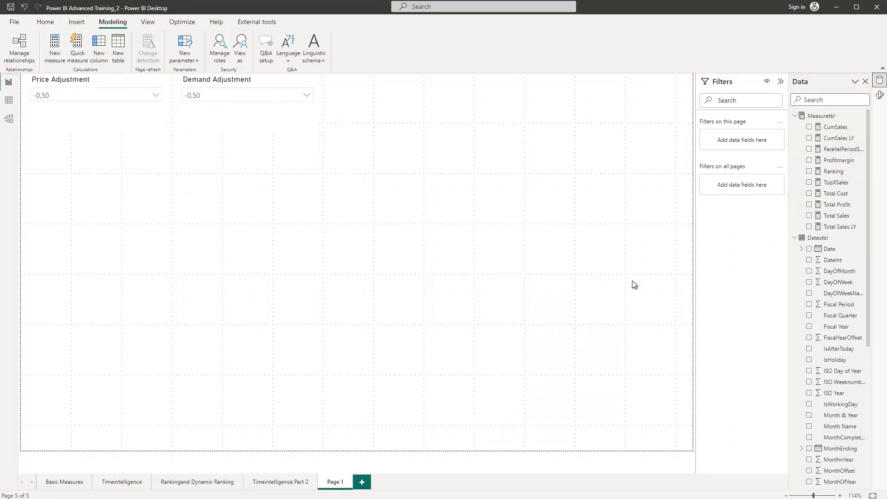
pyautogui.click(809, 249)
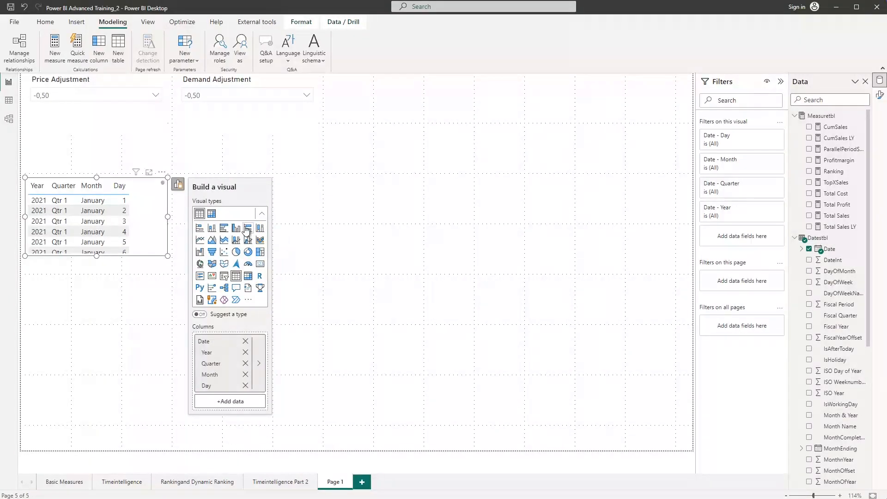
pyautogui.click(236, 229)
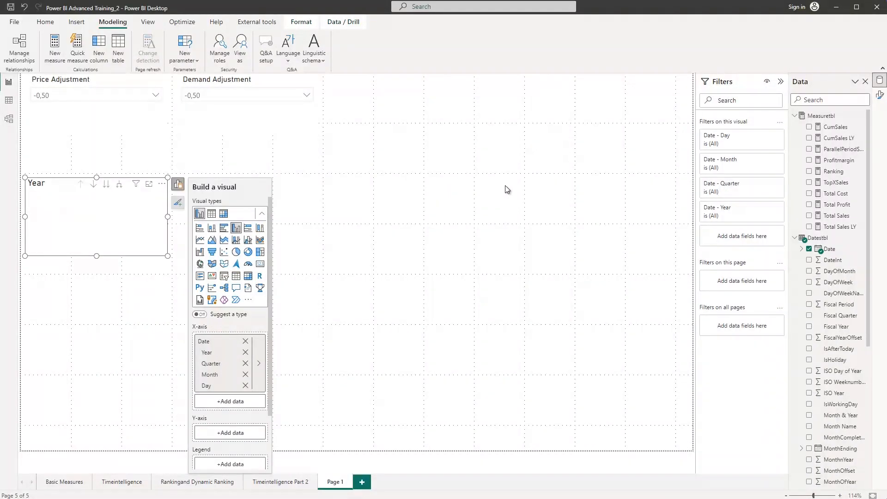
# Add the Total Sales measure to the column chart and enlarge the chart to fill the lower part of the page
pyautogui.click(809, 216)
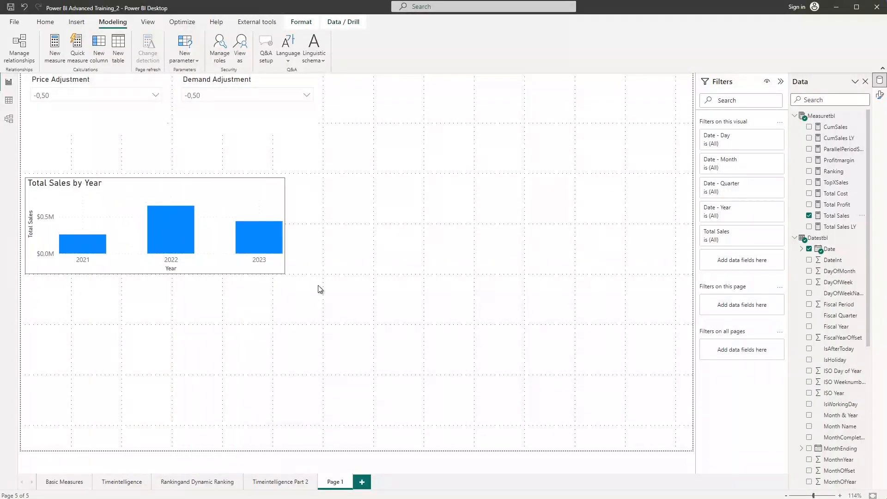
pyautogui.moveTo(285, 274); pyautogui.dragTo(696, 439)
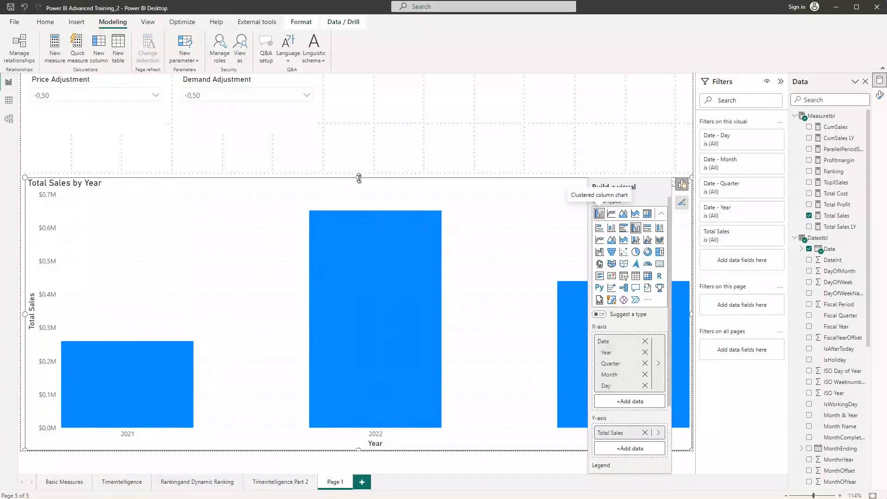
pyautogui.click(471, 139)
pyautogui.click(500, 187)
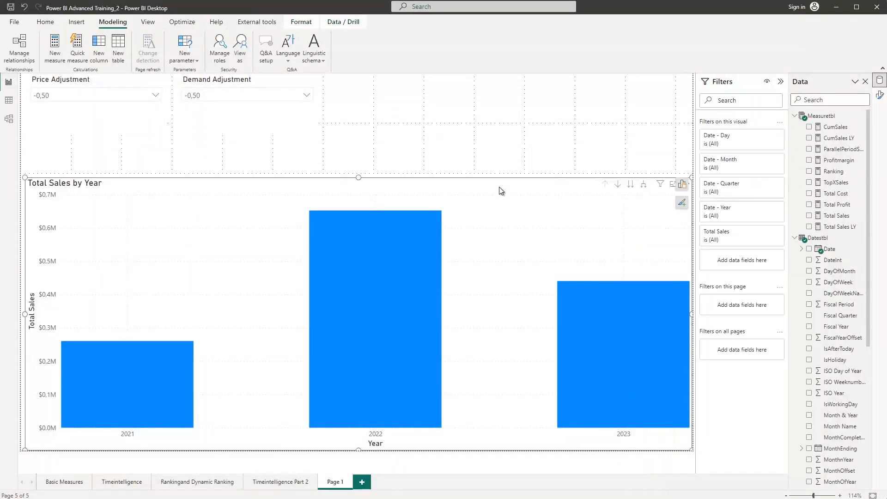
# Expand the chart's date hierarchy down to quarters and turn on its data labels
pyautogui.click(644, 187)
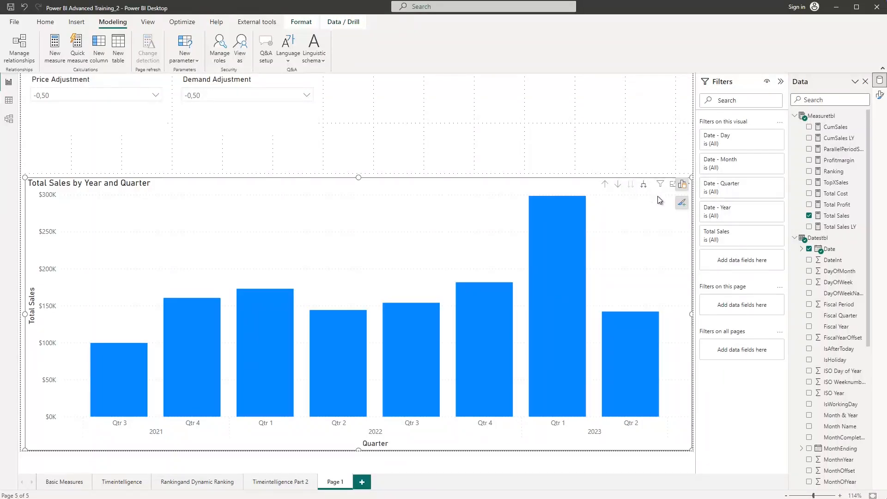
pyautogui.click(682, 204)
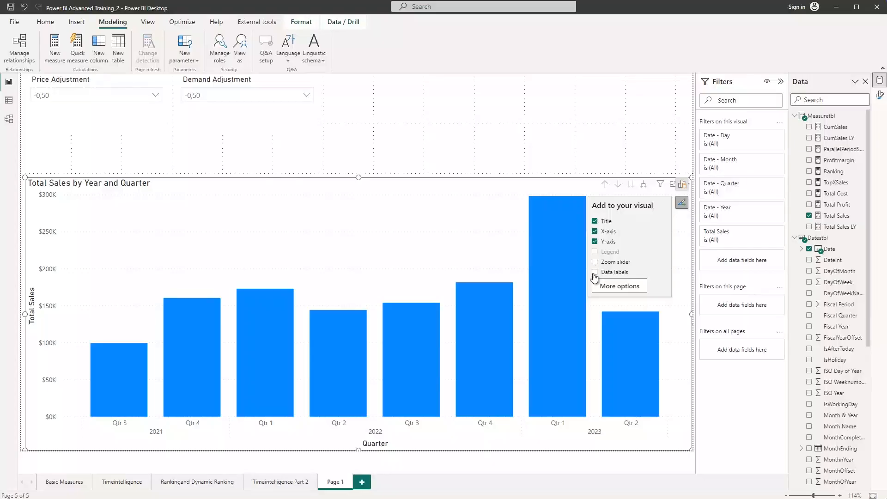
pyautogui.click(594, 273)
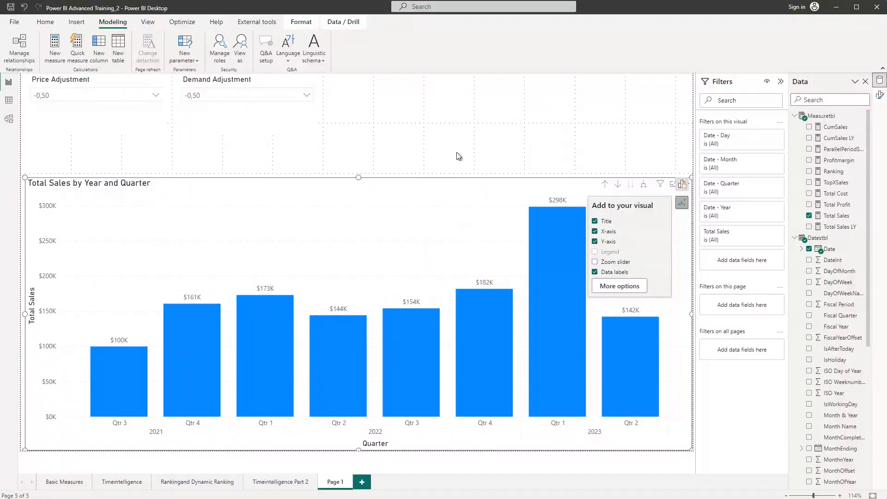
pyautogui.click(484, 126)
pyautogui.click(446, 185)
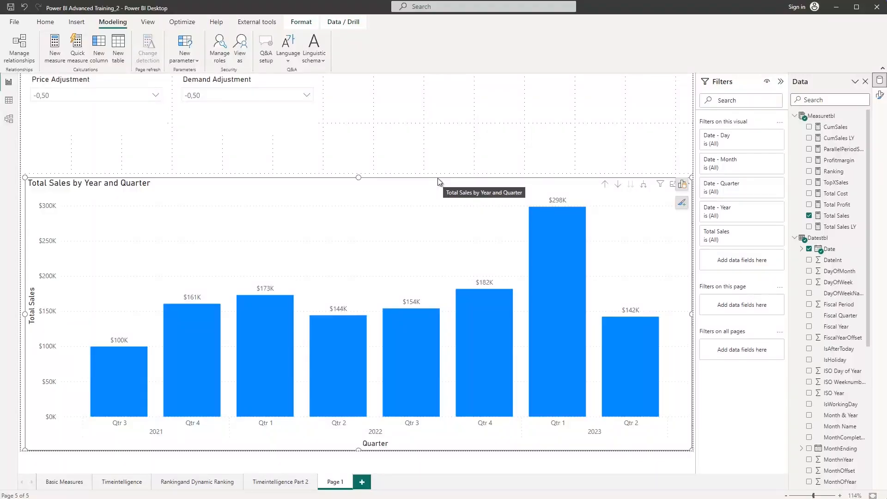
# Examine the formatting options offered for the chart's title, data labels and columns
pyautogui.click(437, 180)
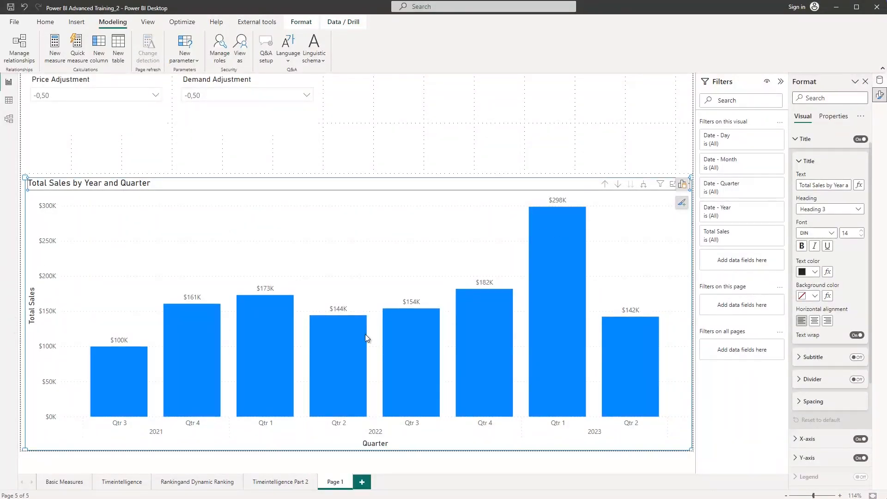
pyautogui.click(486, 282)
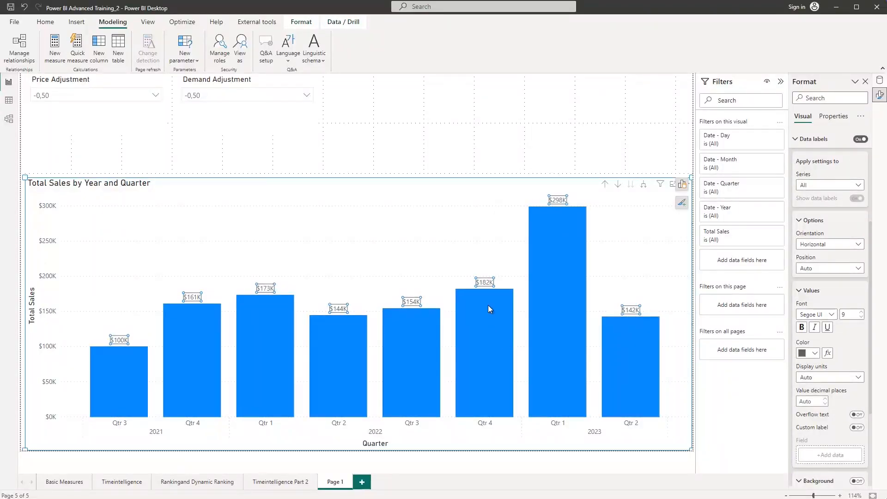
pyautogui.rightClick(485, 281)
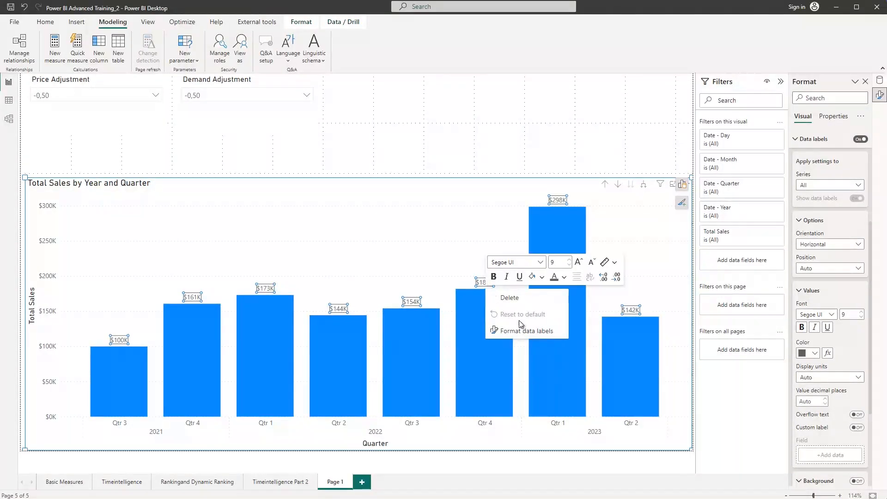
pyautogui.rightClick(474, 352)
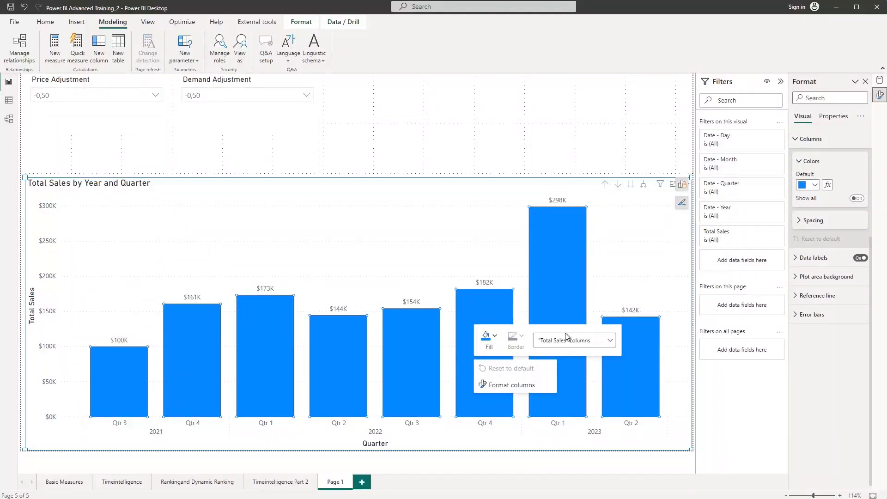
pyautogui.click(427, 140)
pyautogui.click(421, 146)
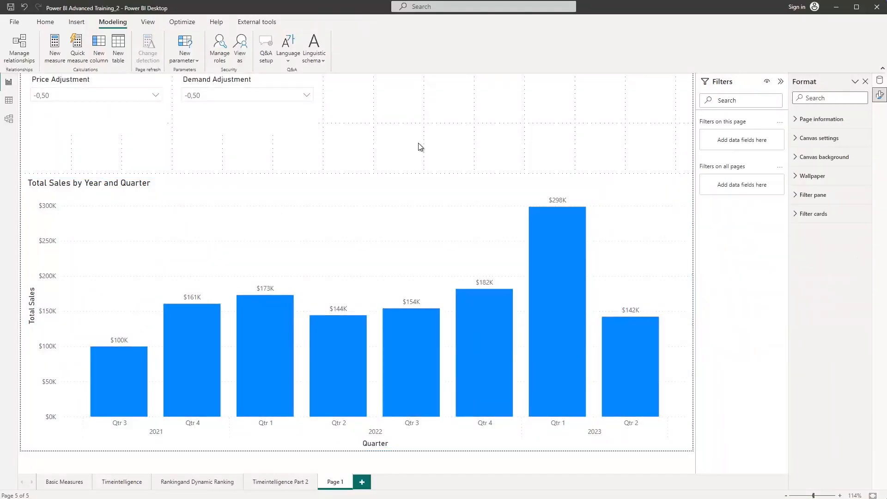
pyautogui.click(235, 211)
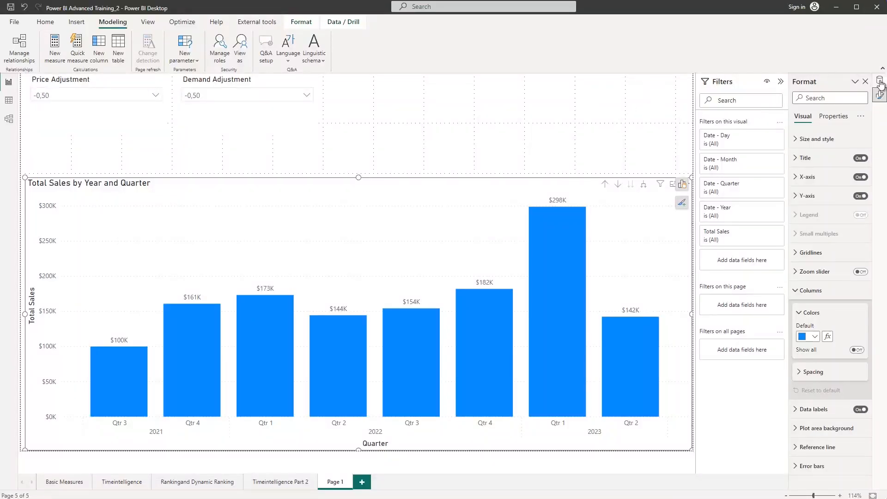
# Create a new measure in Measuretbl named Total Szenario Sales and start its formula on a second line
pyautogui.click(880, 82)
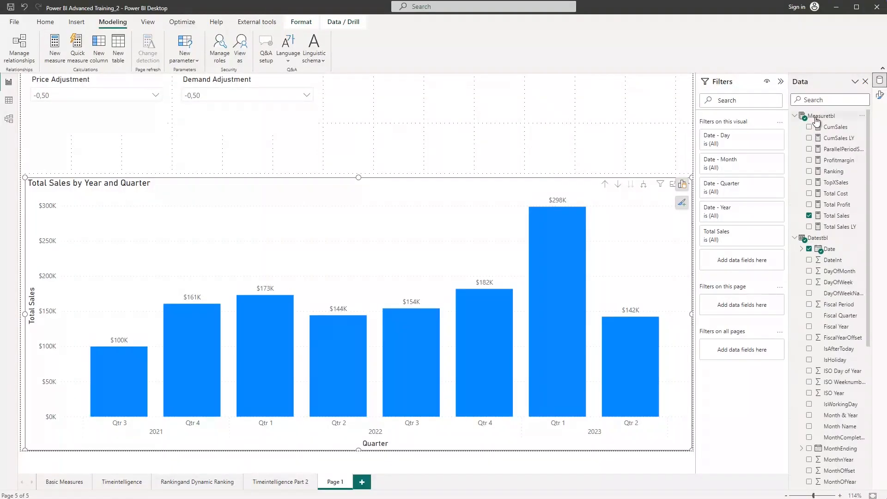
pyautogui.rightClick(816, 119)
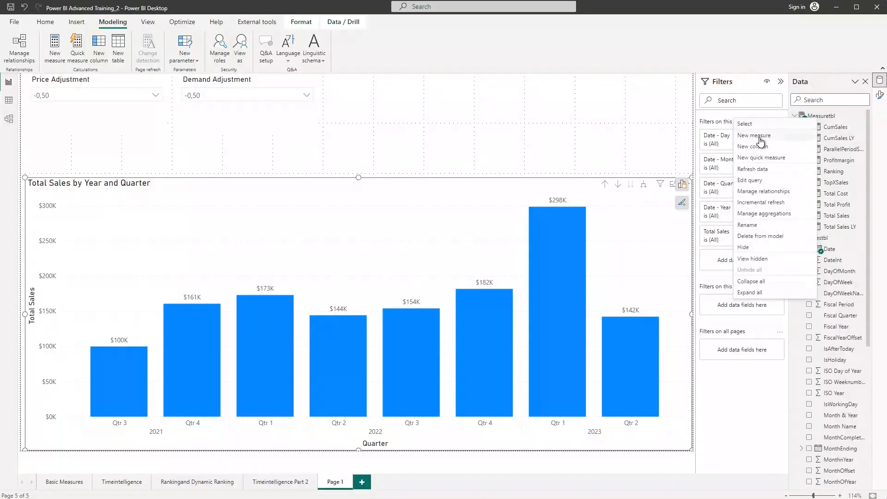
pyautogui.click(754, 136)
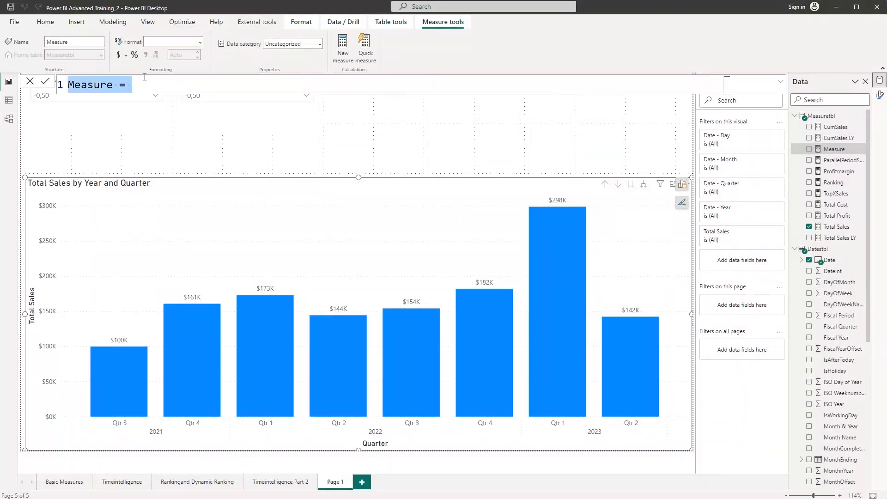
pyautogui.keyDown('ctrl'); pyautogui.scroll(3, 144, 77); pyautogui.keyUp('ctrl')
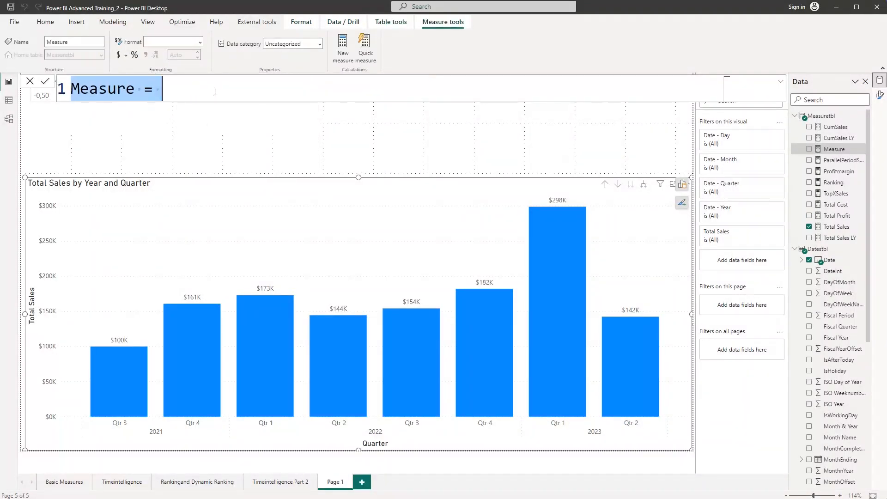
pyautogui.write('Tot')
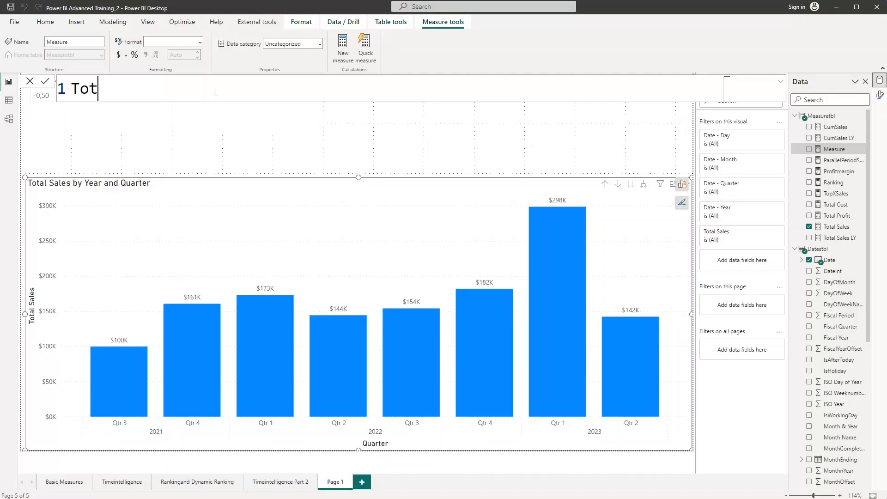
pyautogui.write('al Szen')
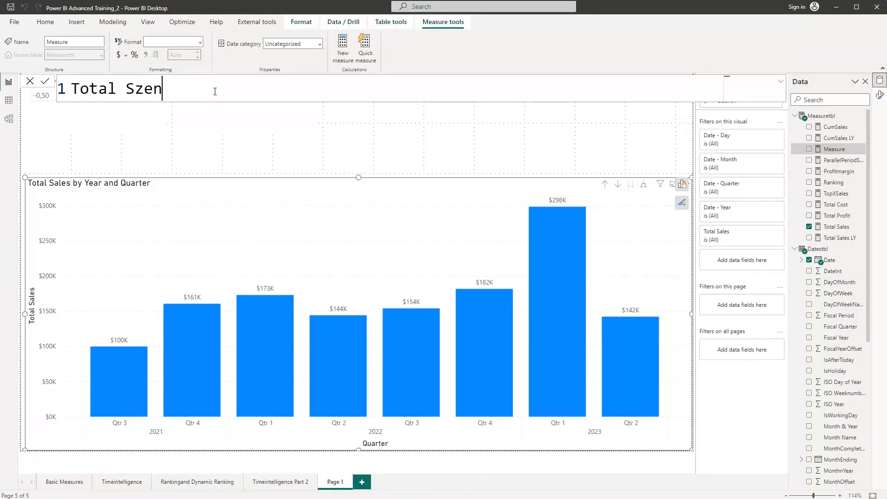
pyautogui.write('ario Sales')
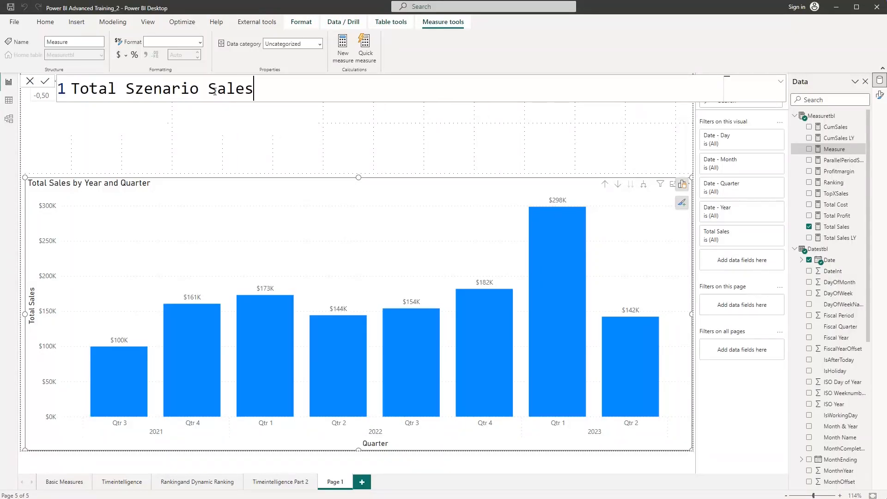
pyautogui.write(' =')
pyautogui.hotkey('shift', 'Return')
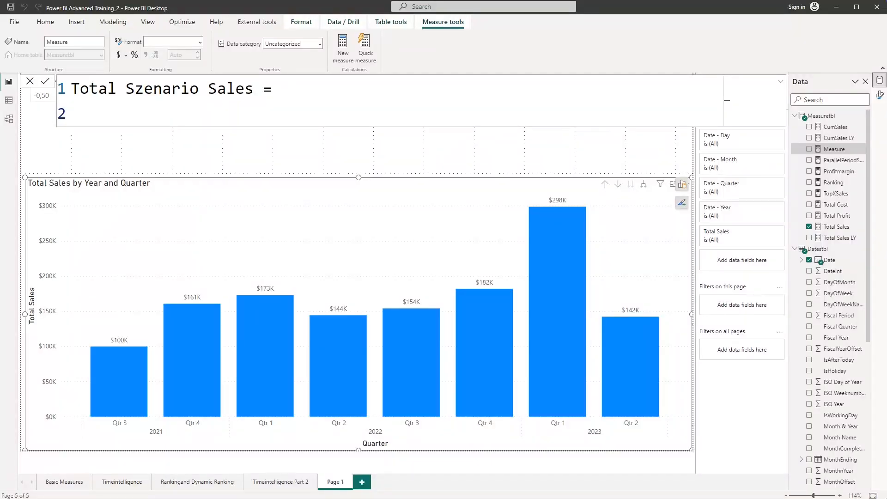
# Begin the measure's formula with SUMX(Ordertbl, Ordertbl[SellingPrice] *
pyautogui.write('S')
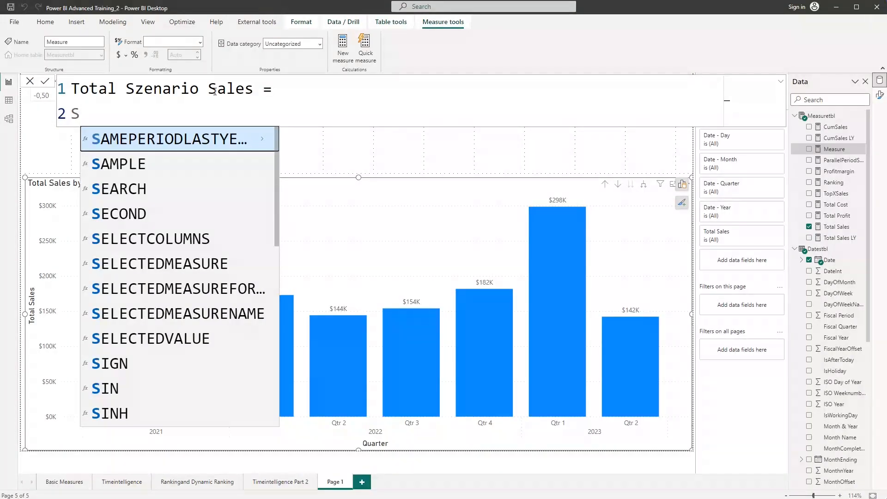
pyautogui.write('um')
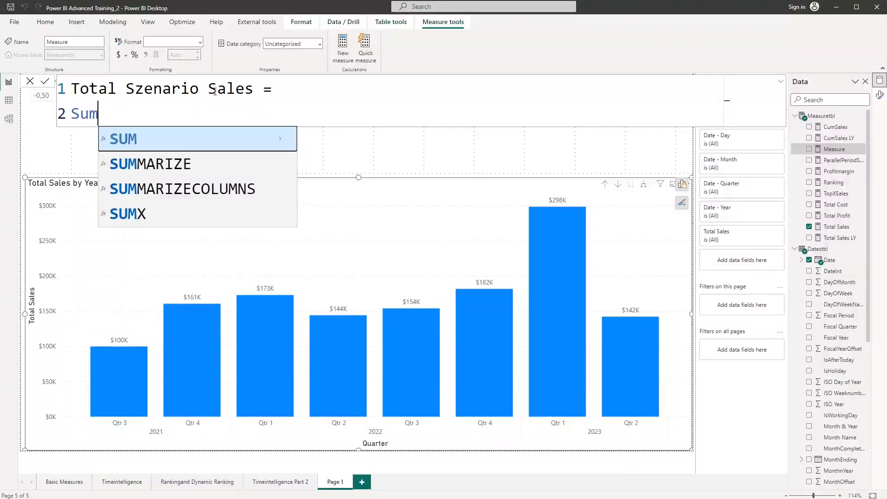
pyautogui.press('Down')
pyautogui.press('Down')
pyautogui.press('Down')
pyautogui.press('Tab')
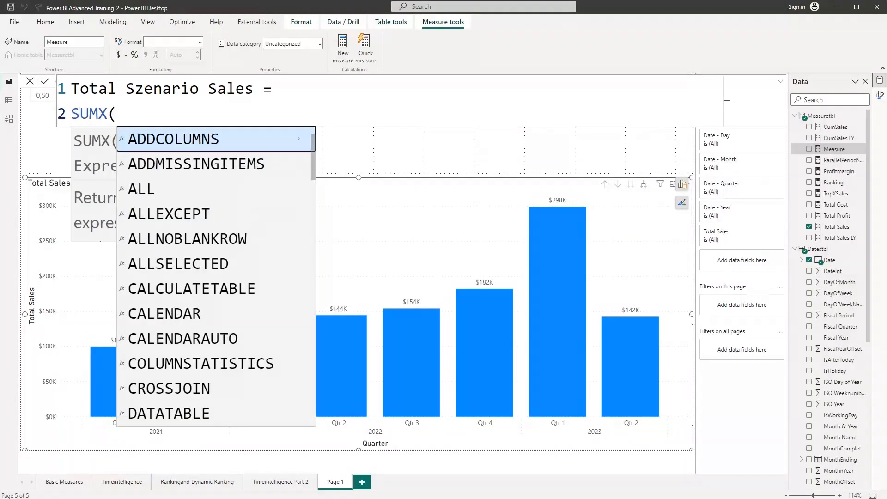
pyautogui.press('Escape')
pyautogui.write('or')
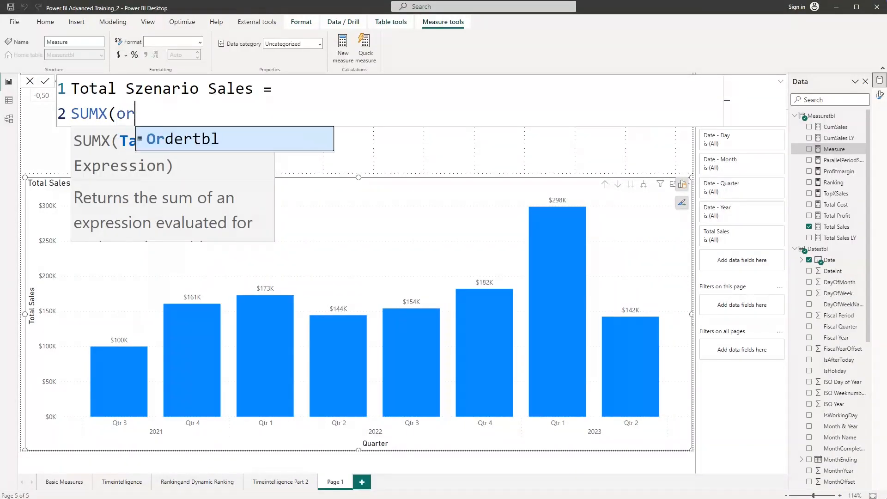
pyautogui.press('Tab')
pyautogui.write(',')
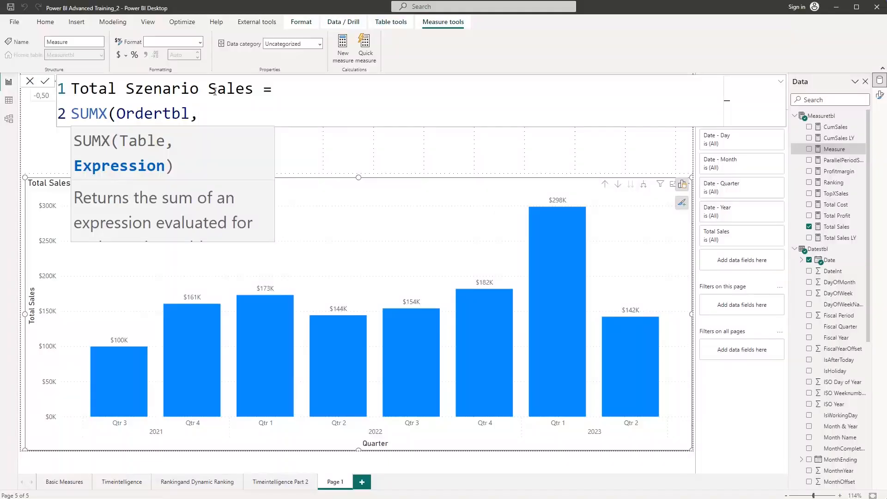
pyautogui.write(' sell')
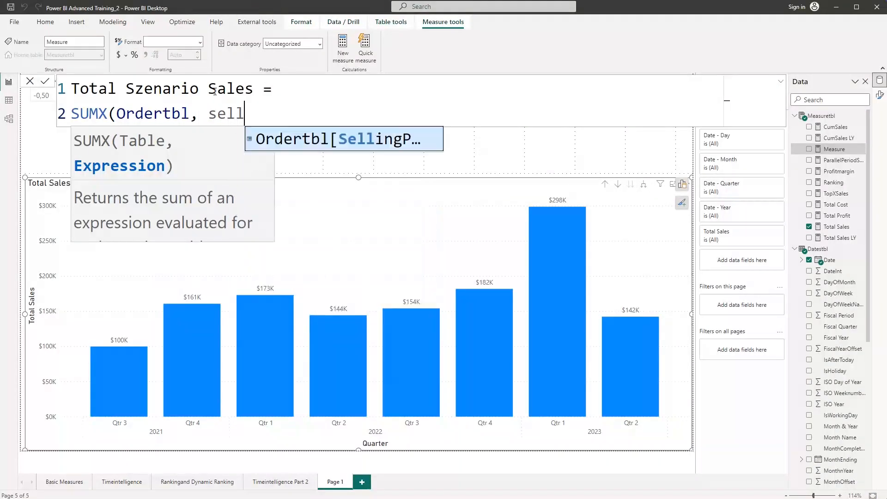
pyautogui.press('Tab')
pyautogui.write('*')
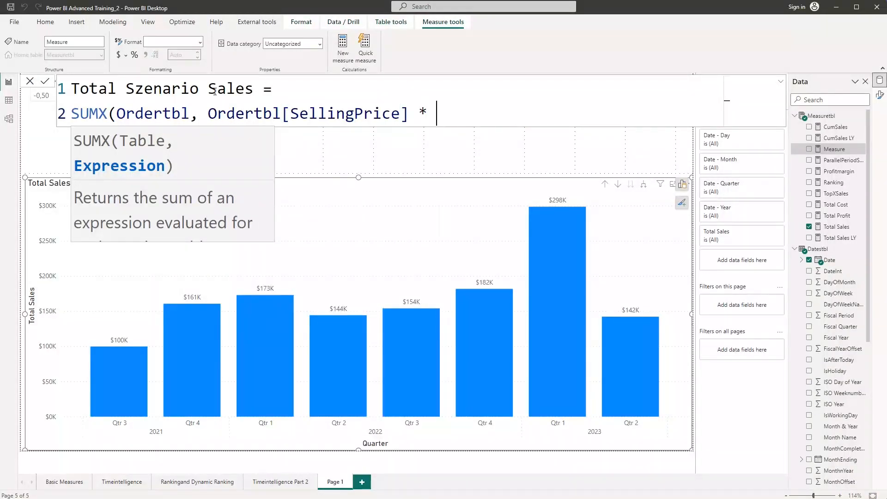
pyautogui.write(' amou')
pyautogui.press('Tab')
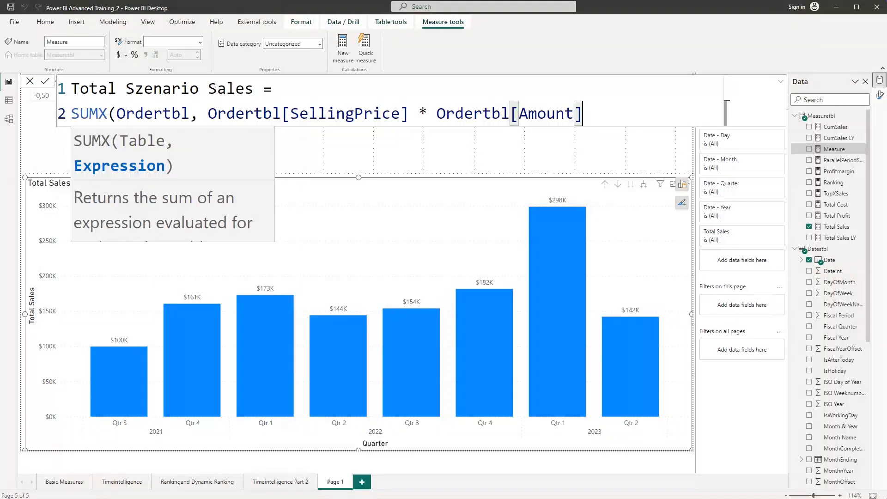
pyautogui.press('BackSpace')
pyautogui.press('BackSpace')
pyautogui.press('BackSpace')
pyautogui.press('BackSpace')
pyautogui.press('BackSpace')
pyautogui.press('BackSpace')
pyautogui.press('BackSpace')
pyautogui.press('BackSpace')
pyautogui.press('BackSpace')
pyautogui.press('BackSpace')
pyautogui.press('BackSpace')
pyautogui.press('BackSpace')
pyautogui.press('BackSpace')
pyautogui.press('BackSpace')
pyautogui.press('BackSpace')
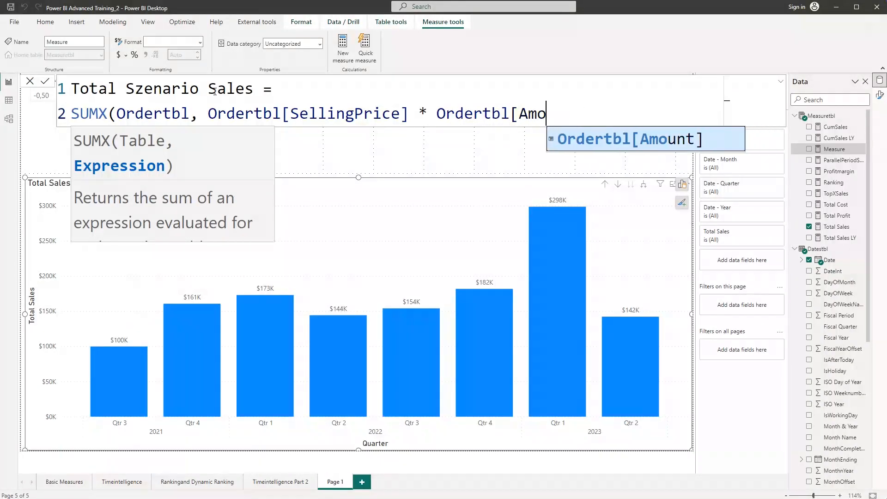
pyautogui.press('BackSpace')
pyautogui.press('BackSpace')
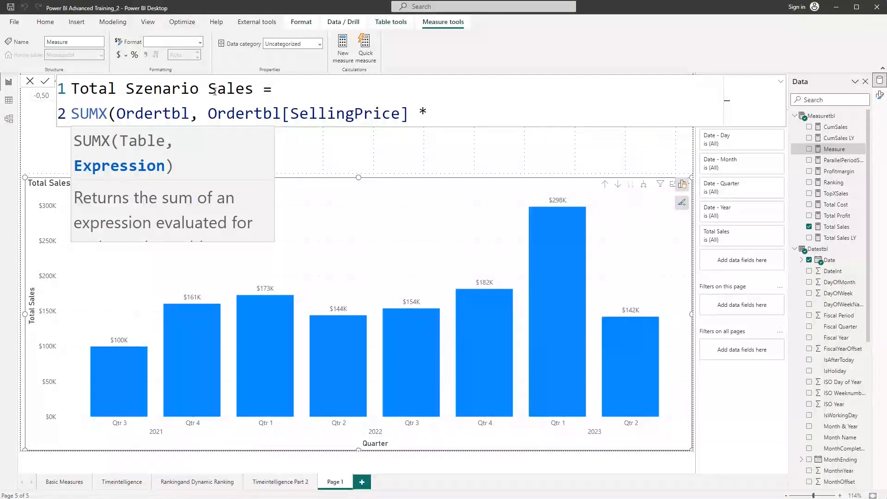
# Multiply the selling price in the formula by (1+ 'Price Adjustment'[Price Adjustment Value])
pyautogui.write('(1+')
pyautogui.scroll(-5, 849, 311)
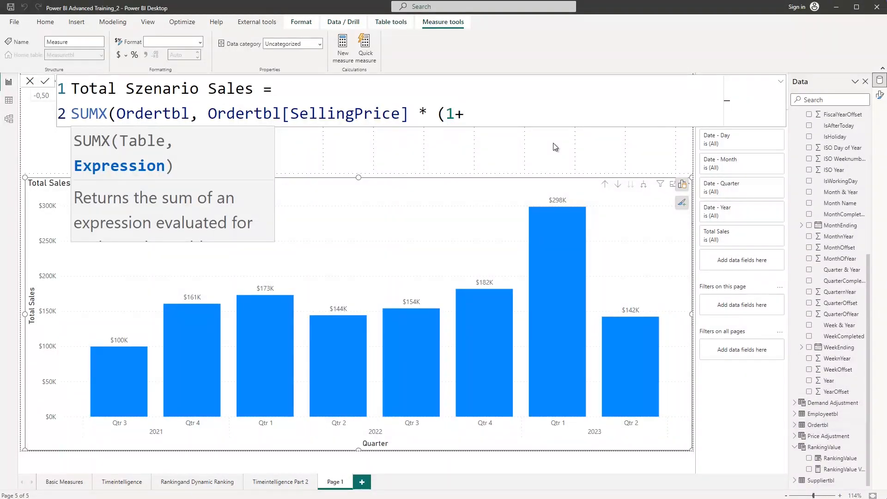
pyautogui.write('price')
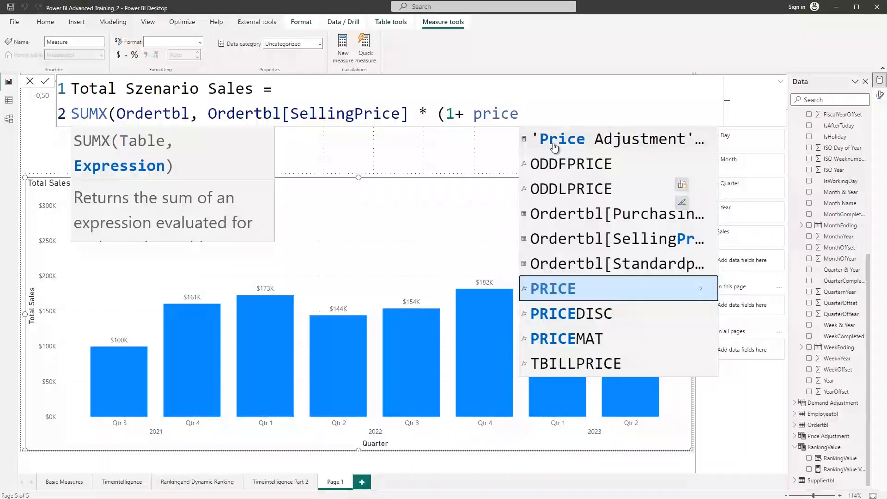
pyautogui.write(' ad')
pyautogui.press('Tab')
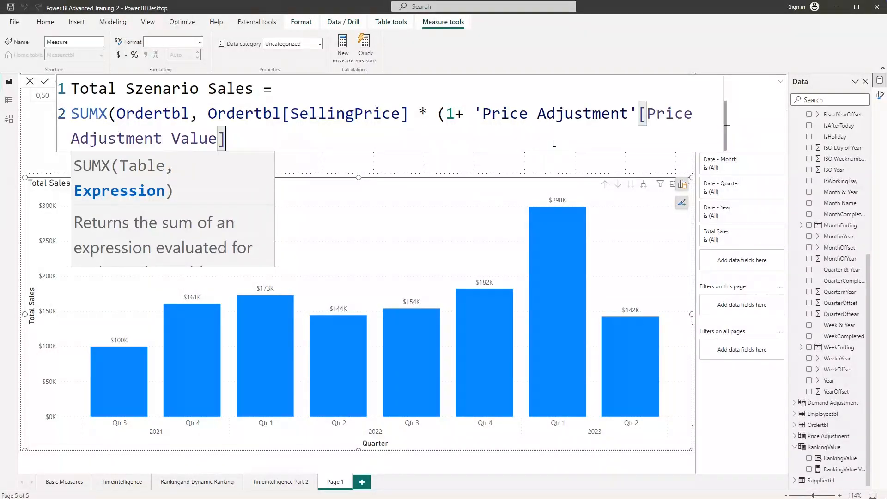
pyautogui.write(')')
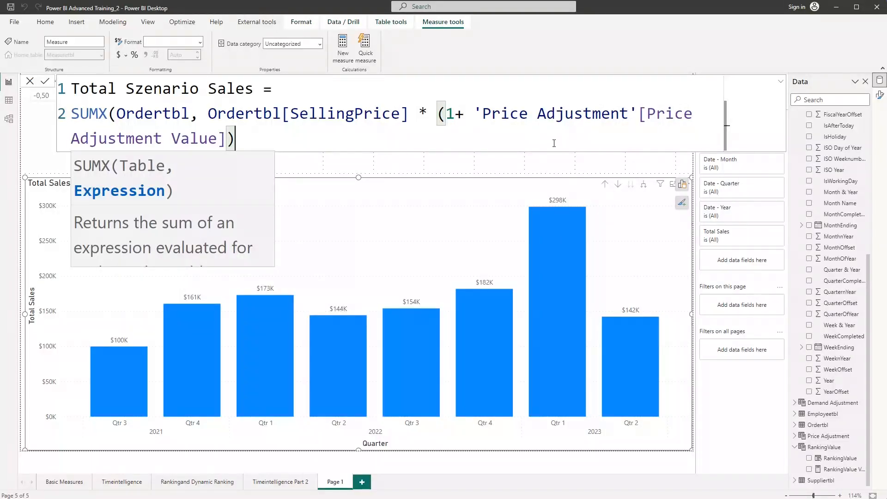
# Complete the formula by multiplying by Ordertbl[Amount] * (1+ 'Demand Adjustment'[Demand Adjustment Value]) and closing the SUMX function
pyautogui.write(' * am')
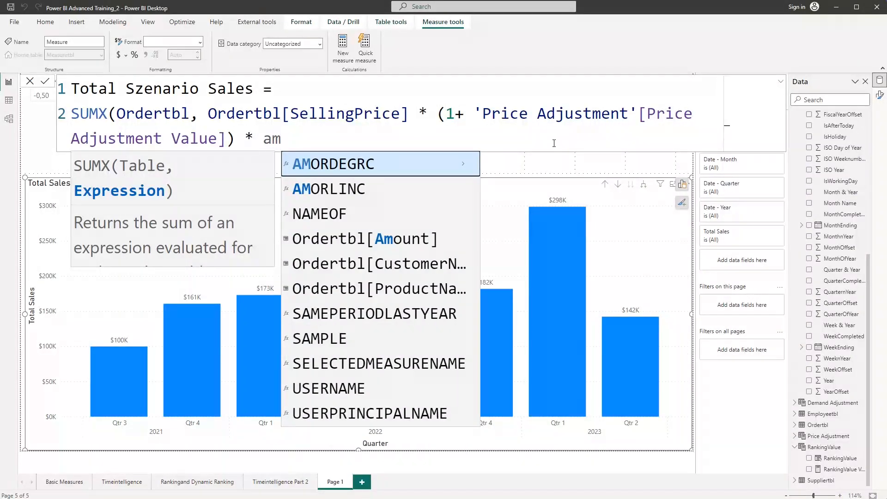
pyautogui.write('ou')
pyautogui.press('Tab')
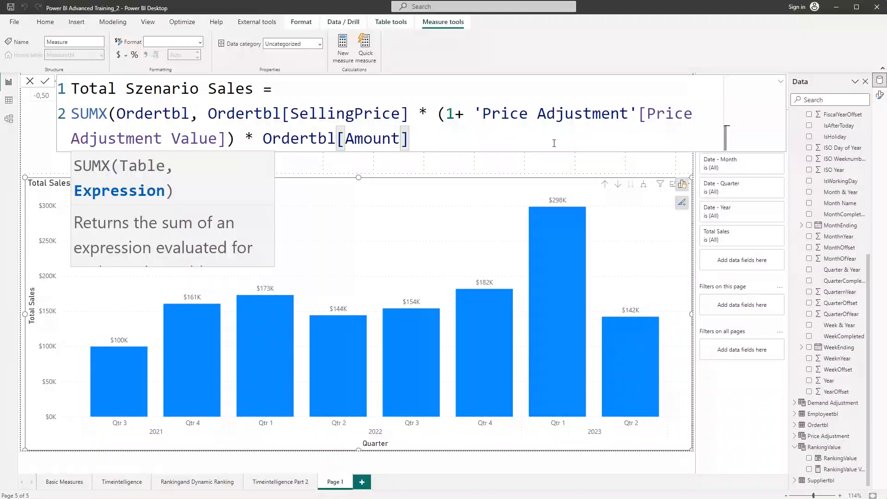
pyautogui.write('*')
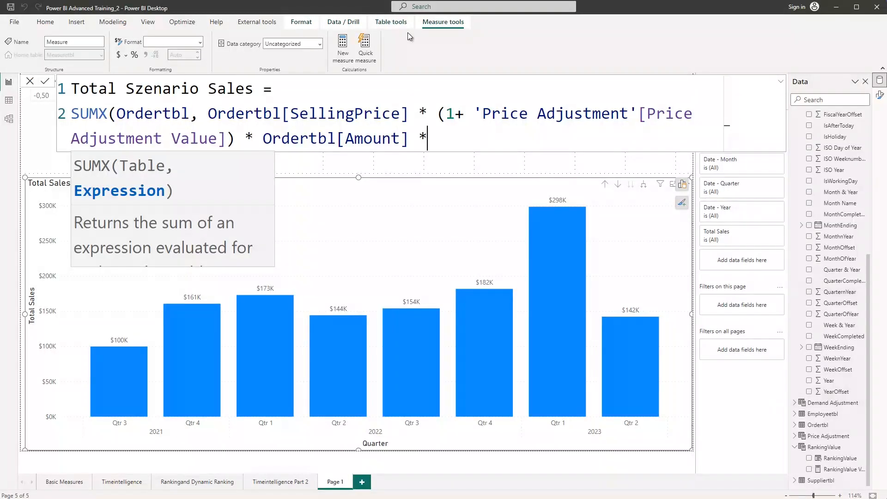
pyautogui.write('(1+ dema')
pyautogui.press('Tab')
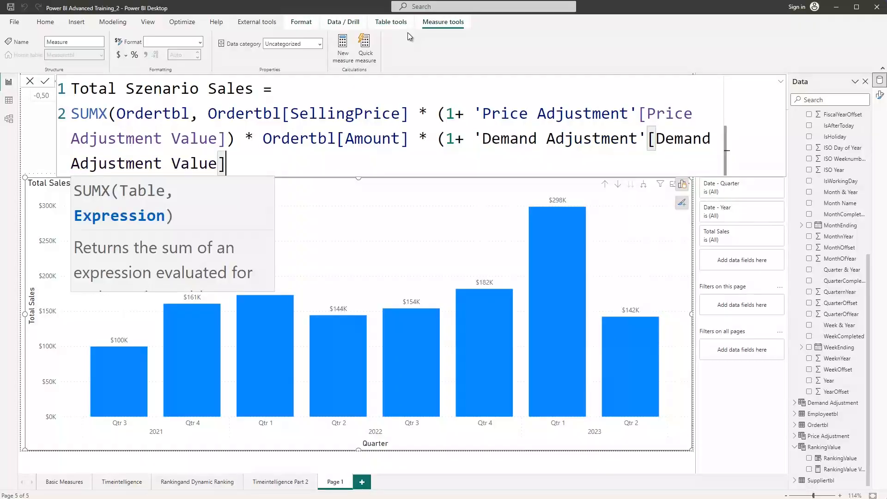
pyautogui.write(')')
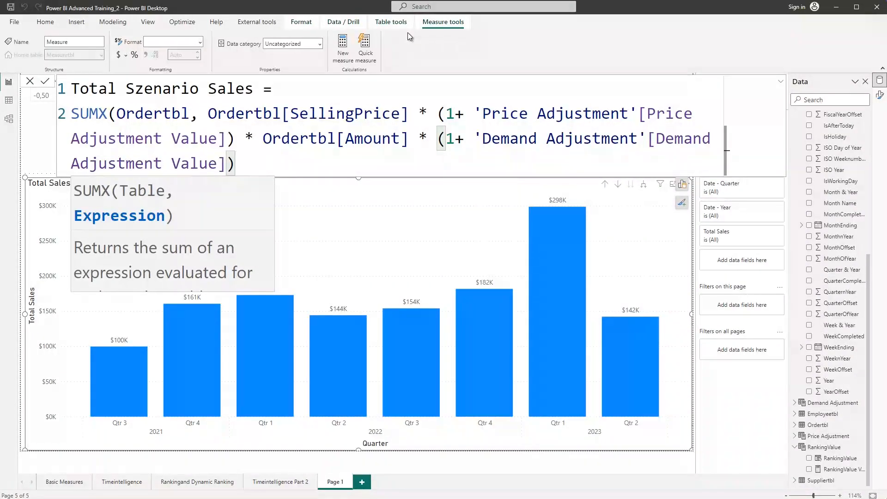
pyautogui.write(')')
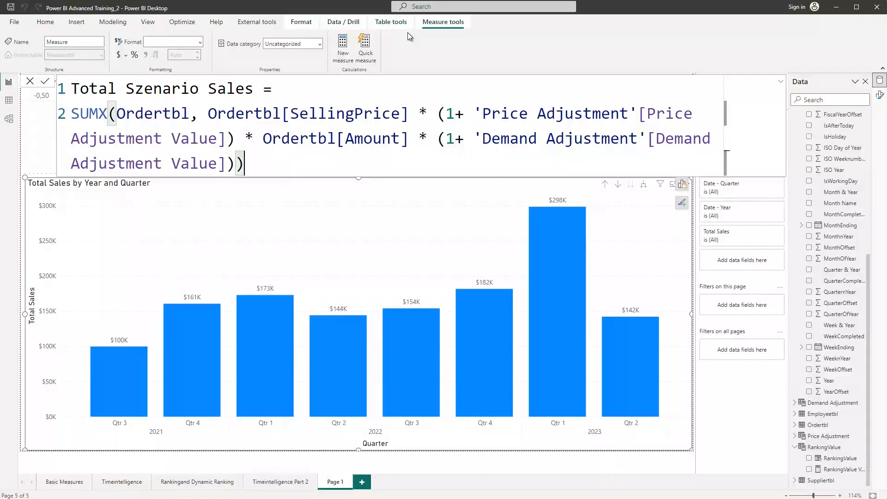
# Copy the whole measure formula, switch to DAX Formatter in the browser, replace the existing code with it and format it
pyautogui.hotkey('ctrl', 'a')
pyautogui.hotkey('ctrl', 'c')
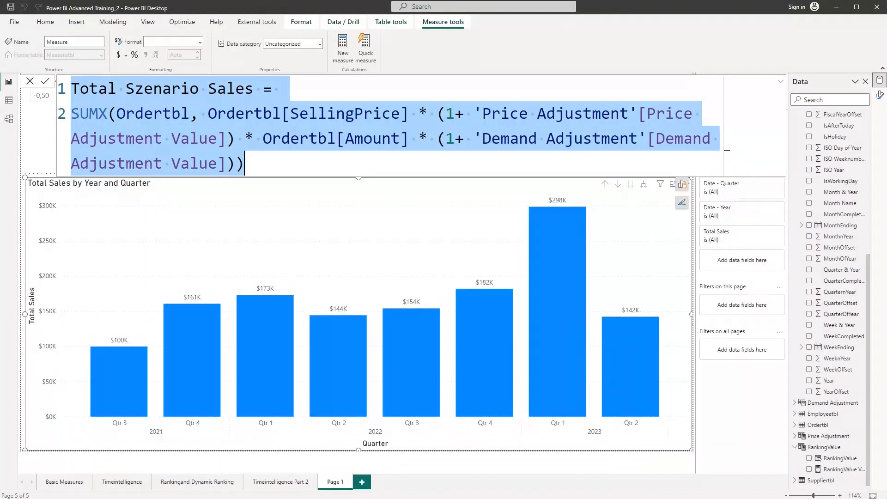
pyautogui.hotkey('alt', 'Tab')
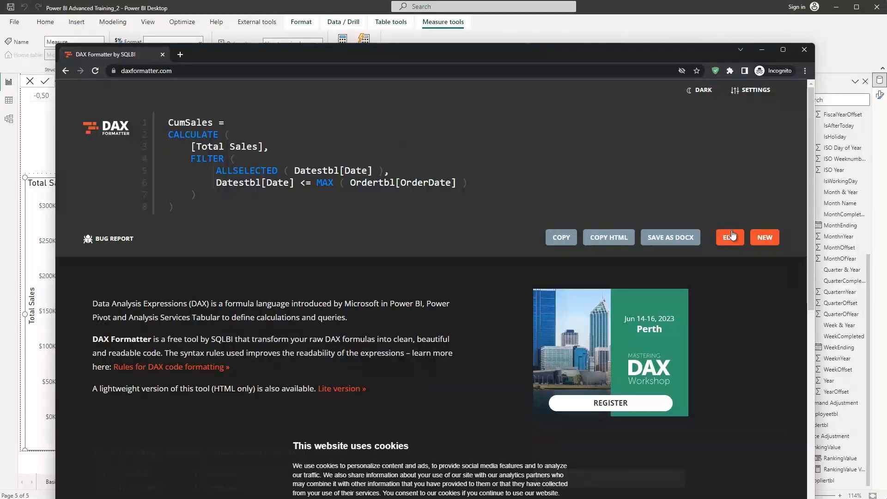
pyautogui.click(733, 236)
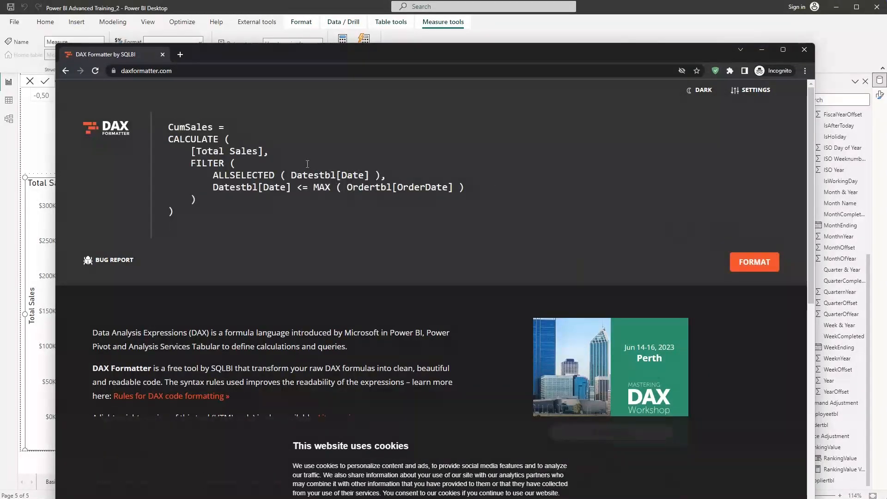
pyautogui.hotkey('ctrl', 'a')
pyautogui.hotkey('ctrl', 'v')
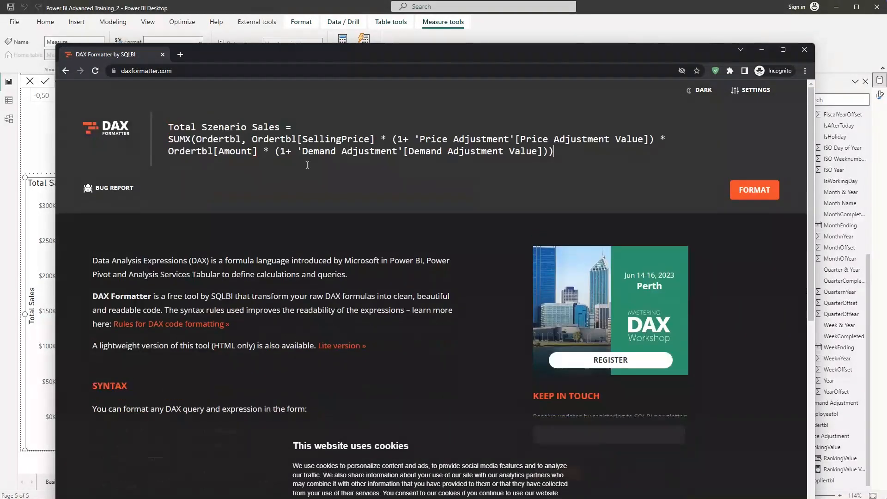
pyautogui.click(755, 193)
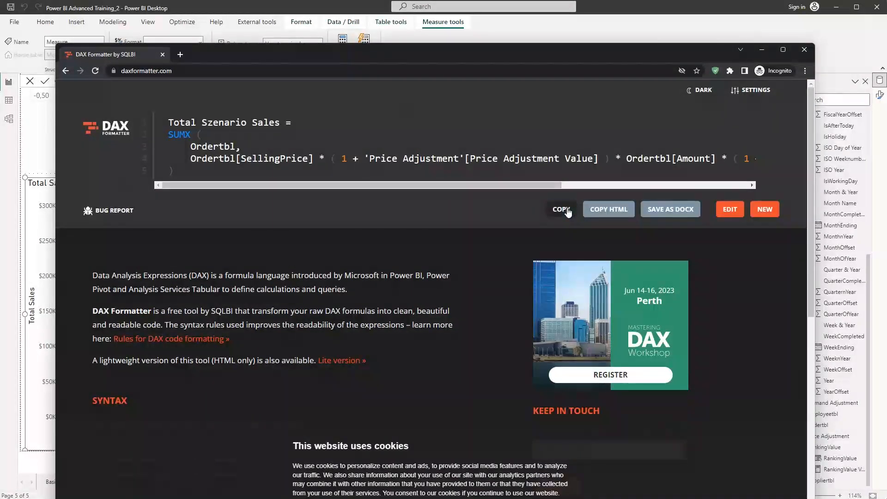
# Copy the formatted code, return to Power BI Desktop and replace the measure's entire formula with it
pyautogui.click(561, 210)
pyautogui.hotkey('alt', 'Tab')
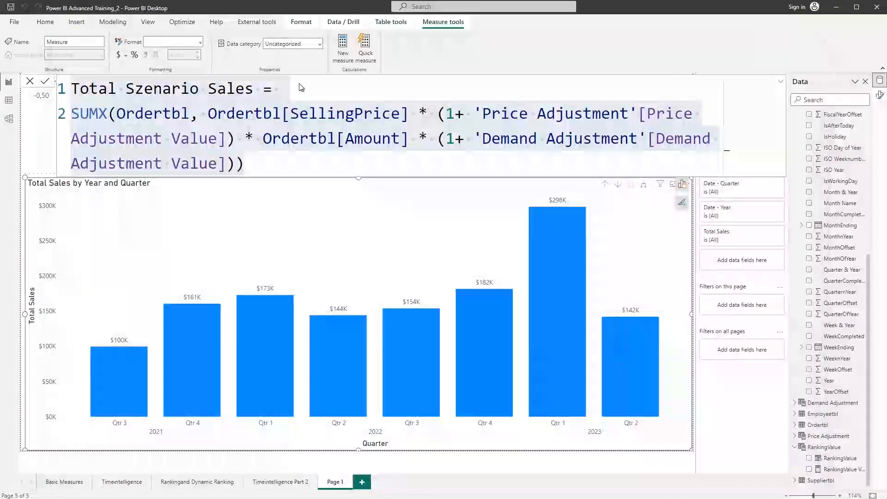
pyautogui.click(252, 121)
pyautogui.hotkey('ctrl', 'a')
pyautogui.hotkey('ctrl', 'v')
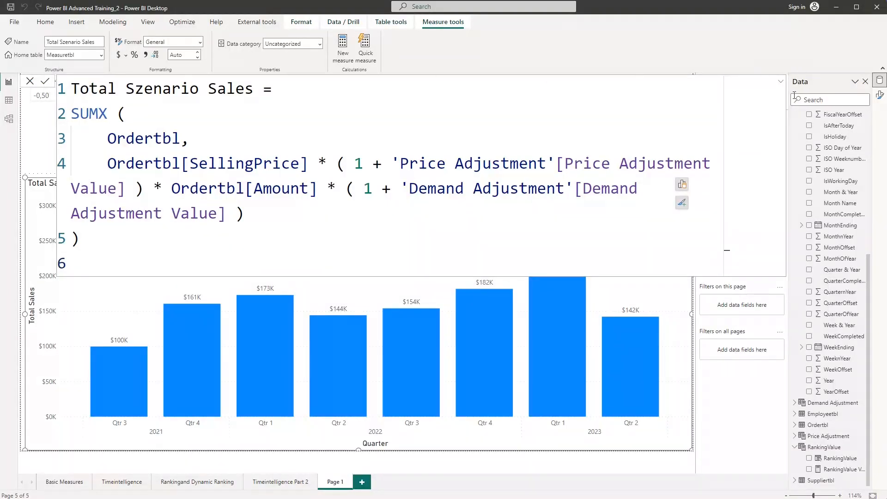
# Collapse the formula editor and format the Total Szenario Sales measure as dollar currency with 2 decimal places
pyautogui.scroll(5, 827, 248)
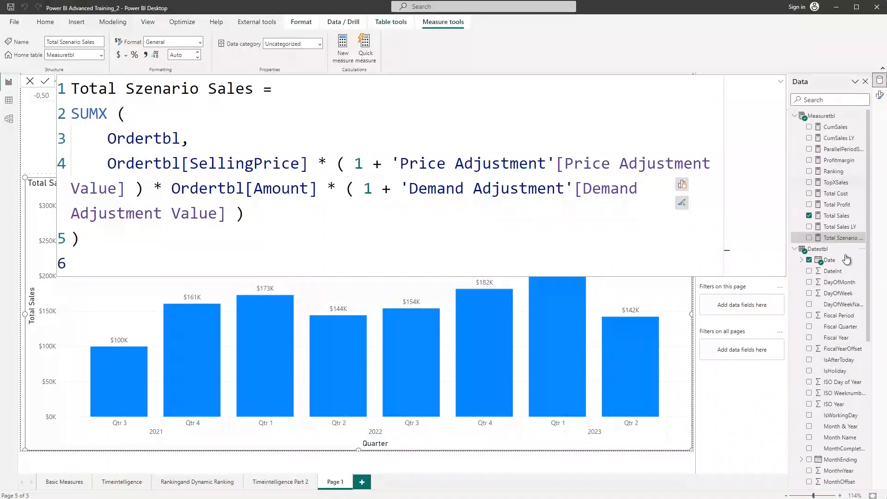
pyautogui.click(781, 81)
pyautogui.click(781, 83)
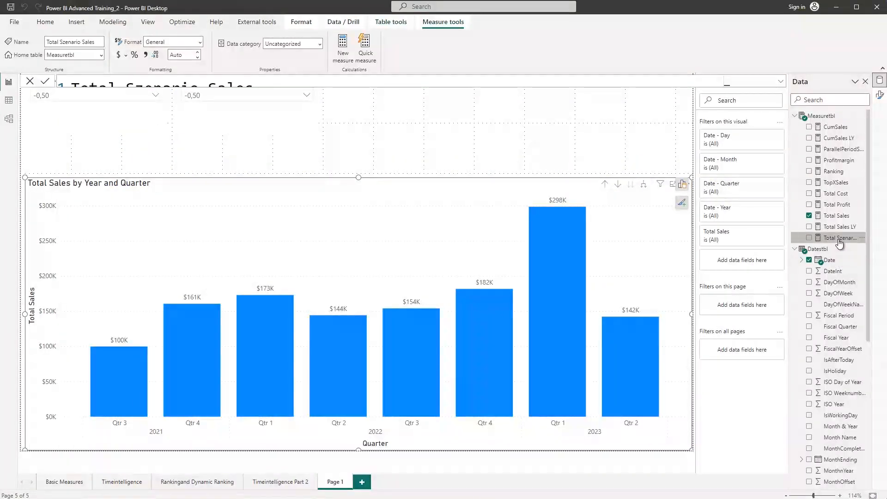
pyautogui.click(120, 55)
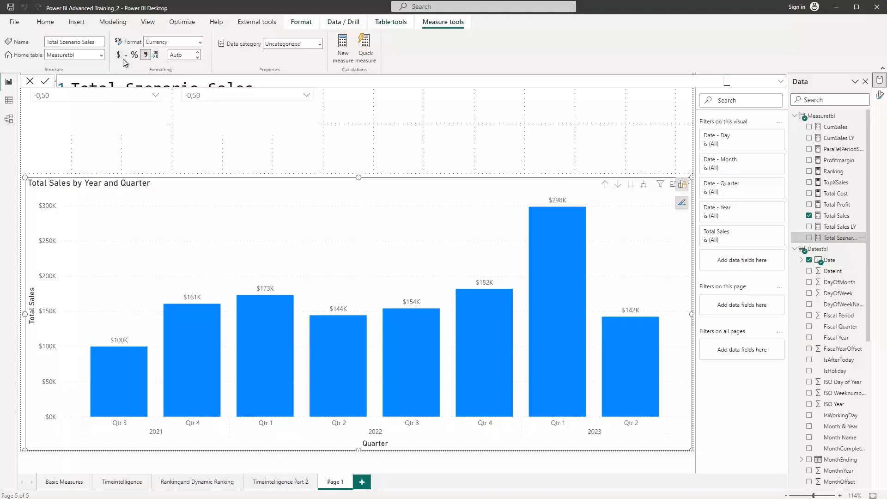
pyautogui.click(176, 55)
pyautogui.write('2')
# Add the Total Szenario Sales measure from Measuretbl to the Y-axis of the quarterly sales column chart
pyautogui.click(683, 185)
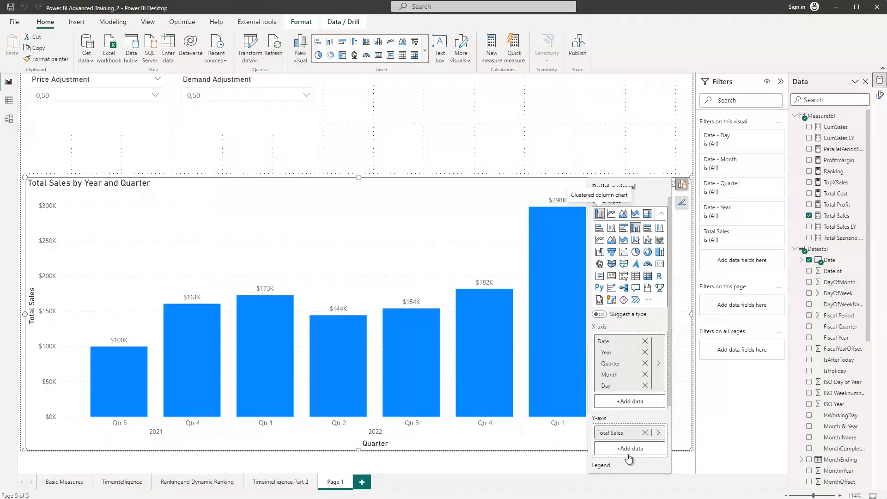
pyautogui.click(627, 434)
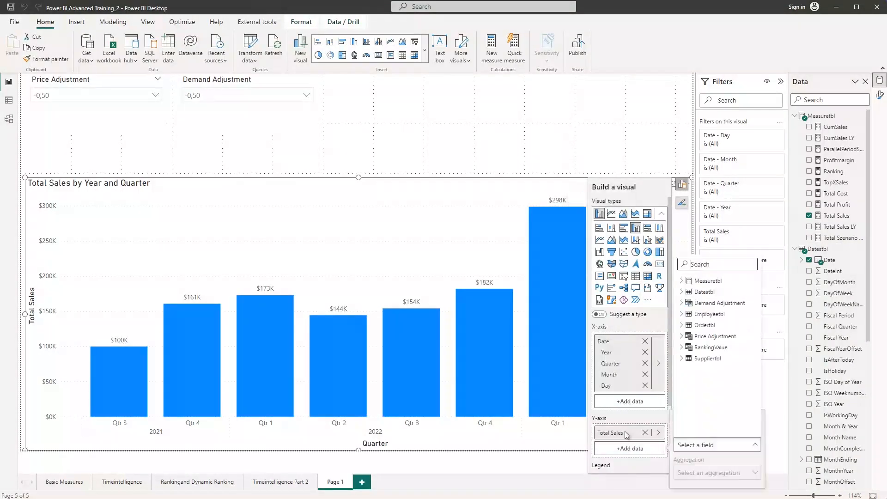
pyautogui.click(681, 281)
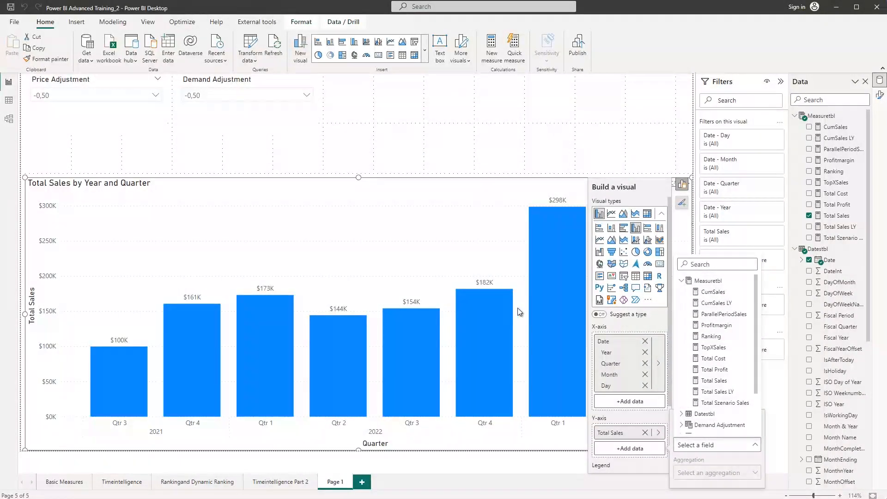
pyautogui.click(719, 405)
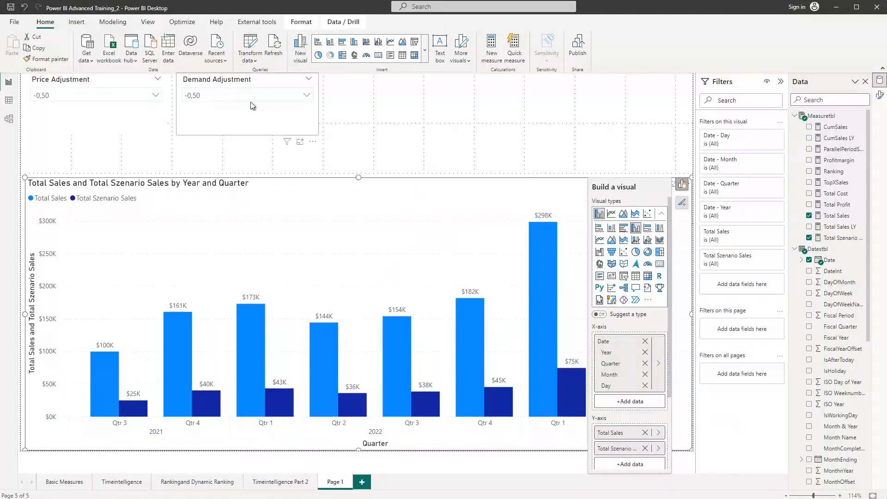
# Set both the Price Adjustment and the Demand Adjustment slicers to 0,00
pyautogui.click(147, 123)
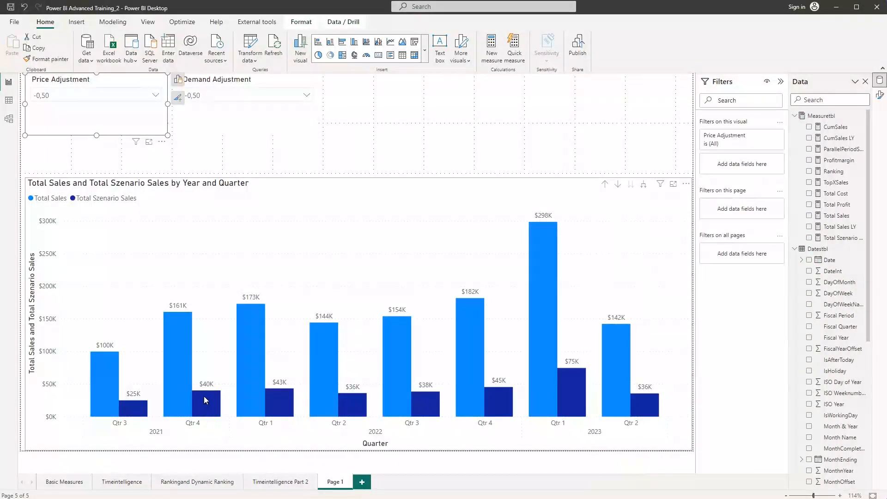
pyautogui.click(113, 94)
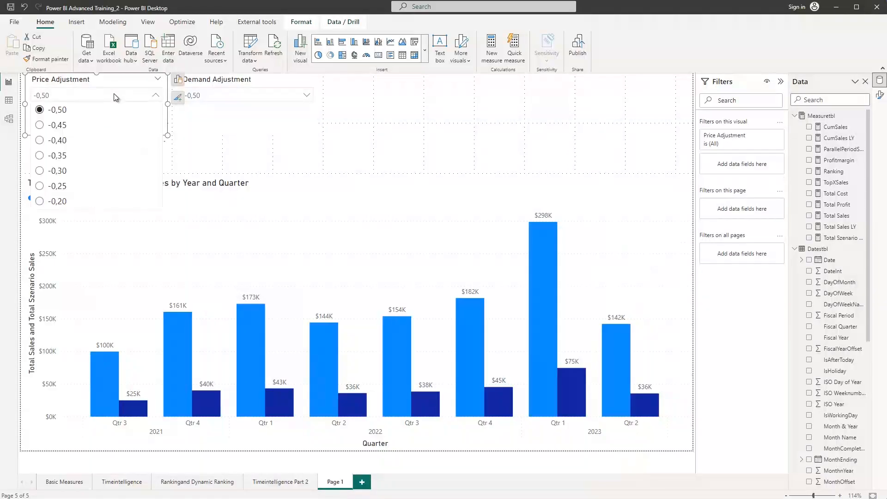
pyautogui.scroll(-3, 69, 155)
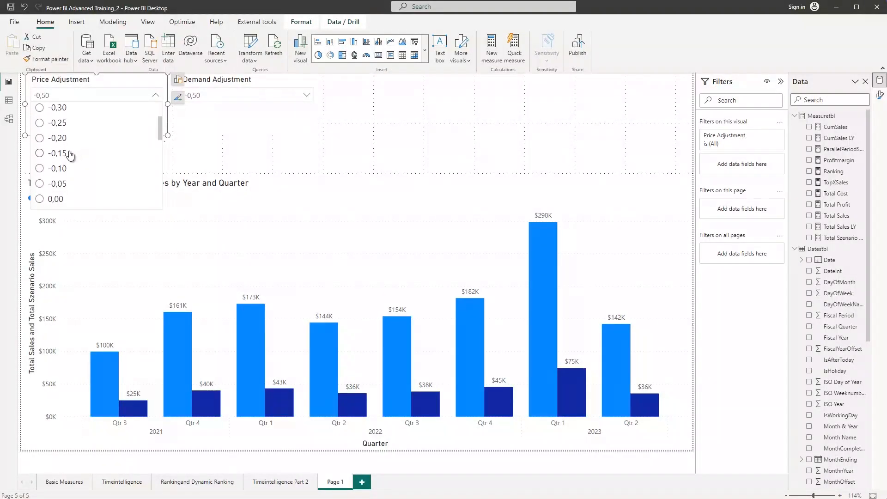
pyautogui.scroll(-2, 70, 155)
pyautogui.click(44, 168)
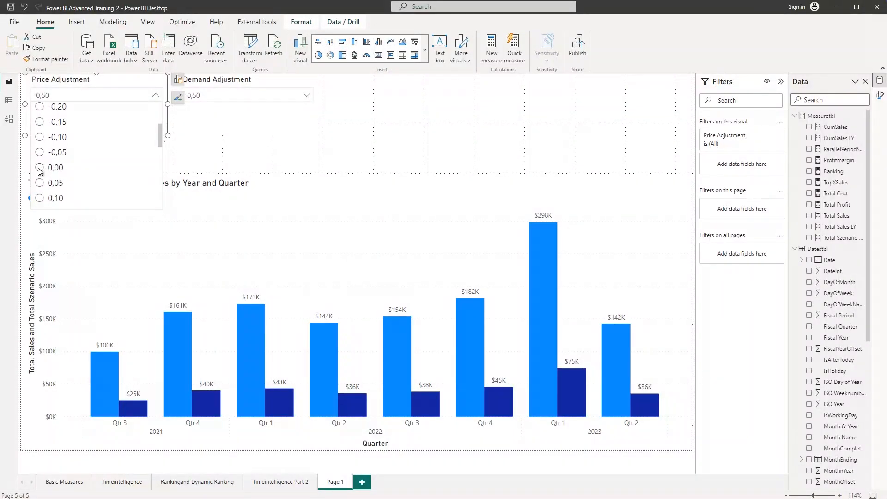
pyautogui.click(249, 95)
pyautogui.scroll(-3, 248, 131)
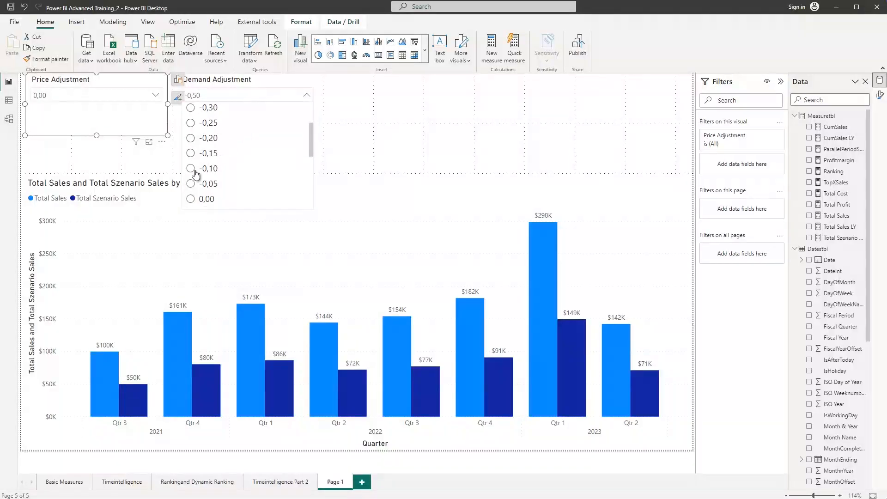
pyautogui.click(191, 198)
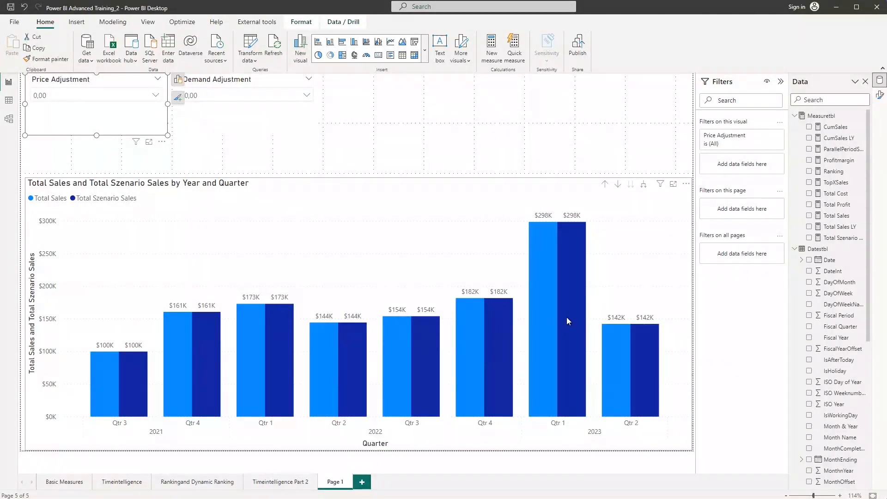
pyautogui.click(386, 123)
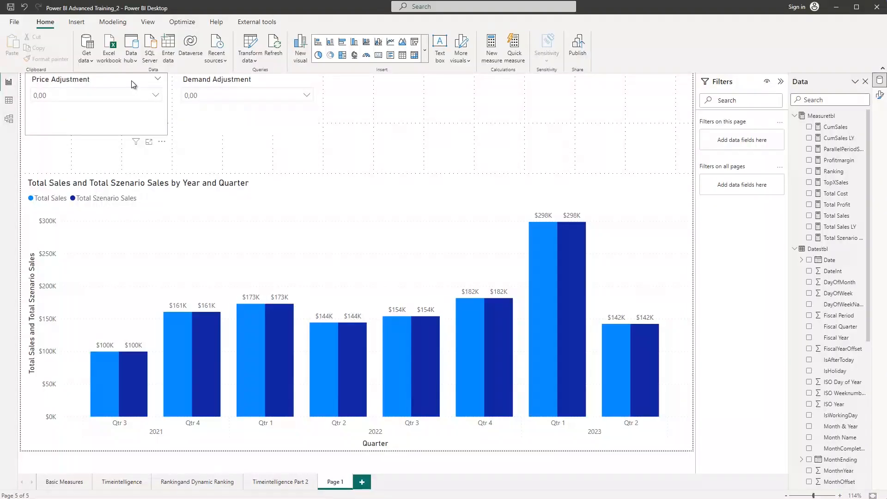
# Set the Price Adjustment slicer to 0,20
pyautogui.click(156, 97)
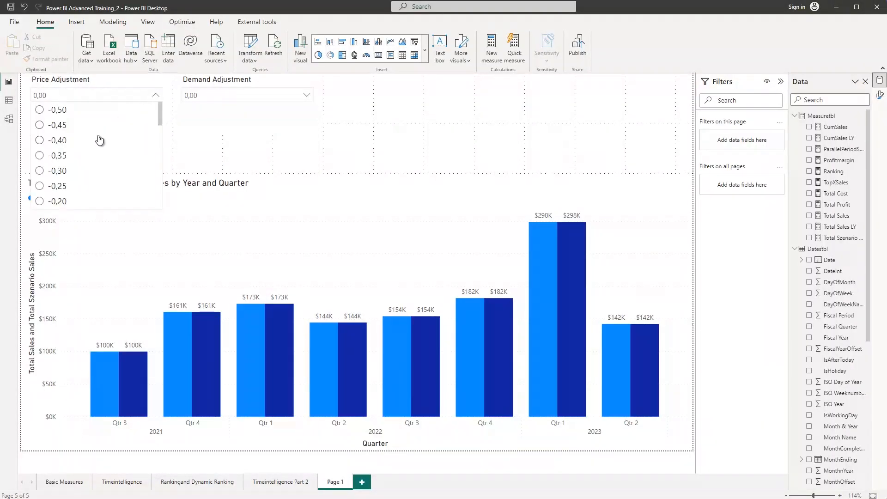
pyautogui.scroll(-5, 99, 140)
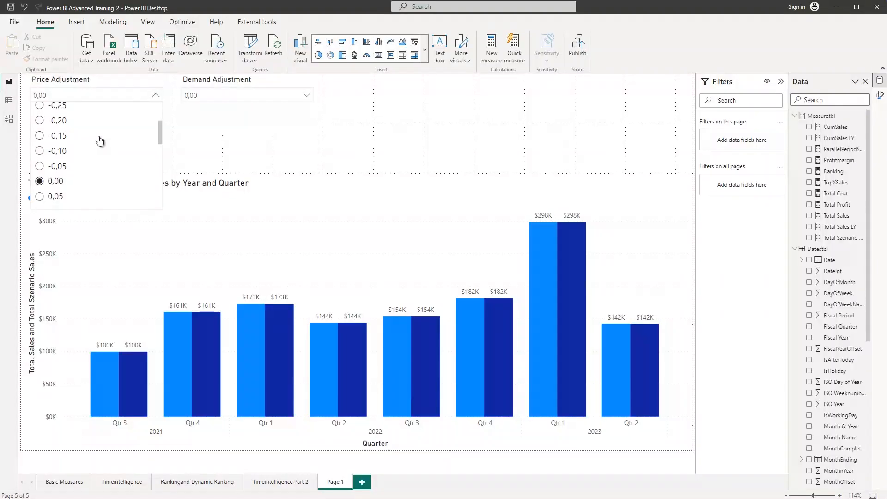
pyautogui.scroll(-6, 100, 140)
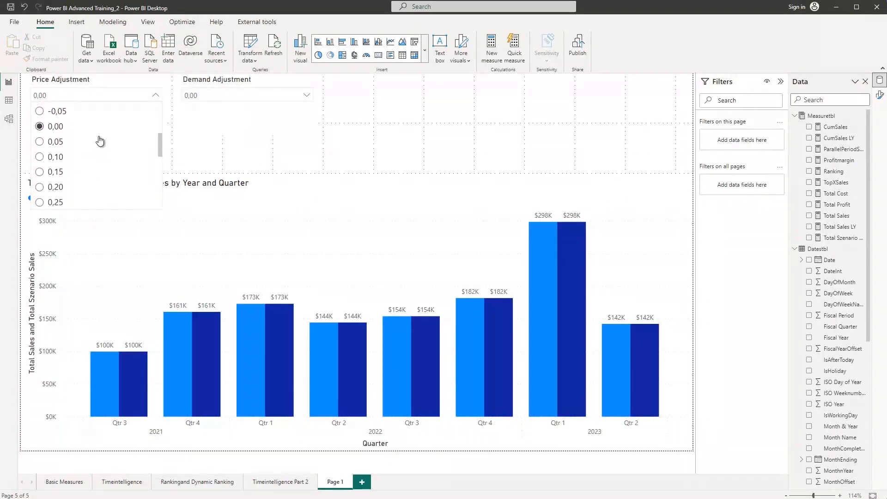
pyautogui.scroll(-2, 99, 140)
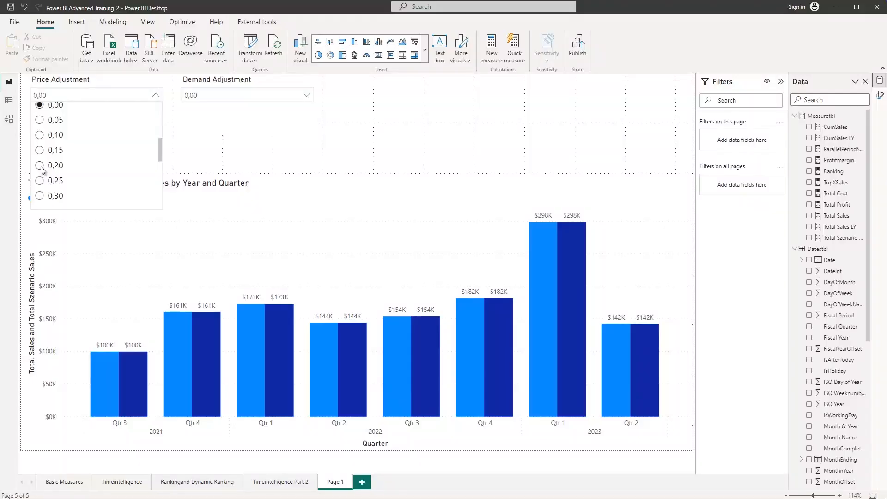
pyautogui.click(40, 165)
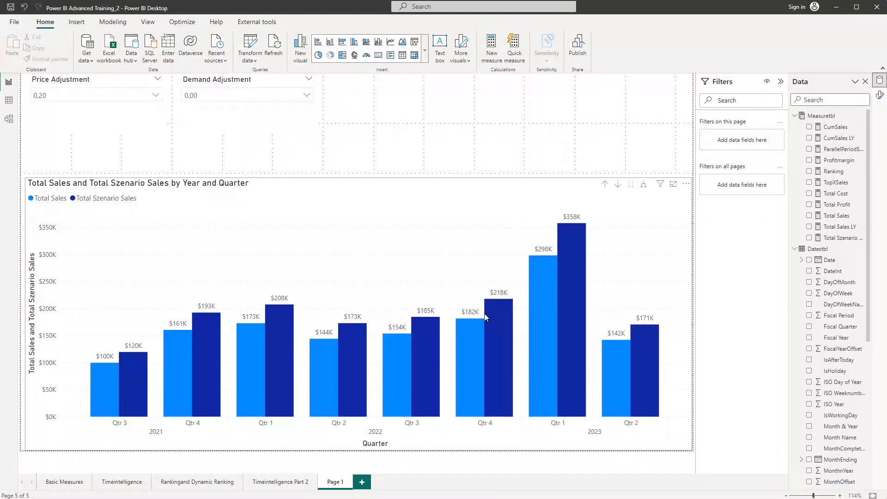
# Raise the price scenario by setting the Price Adjustment slicer to 0,35
pyautogui.moveTo(497, 304)
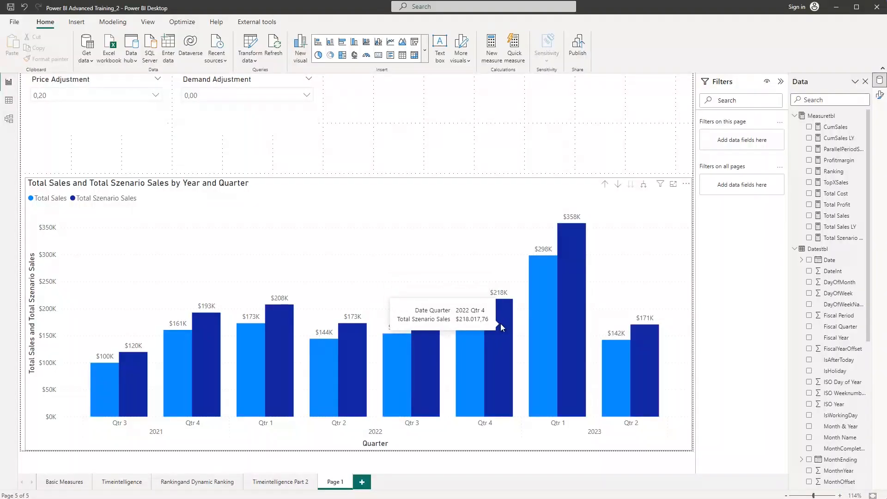
pyautogui.moveTo(476, 334)
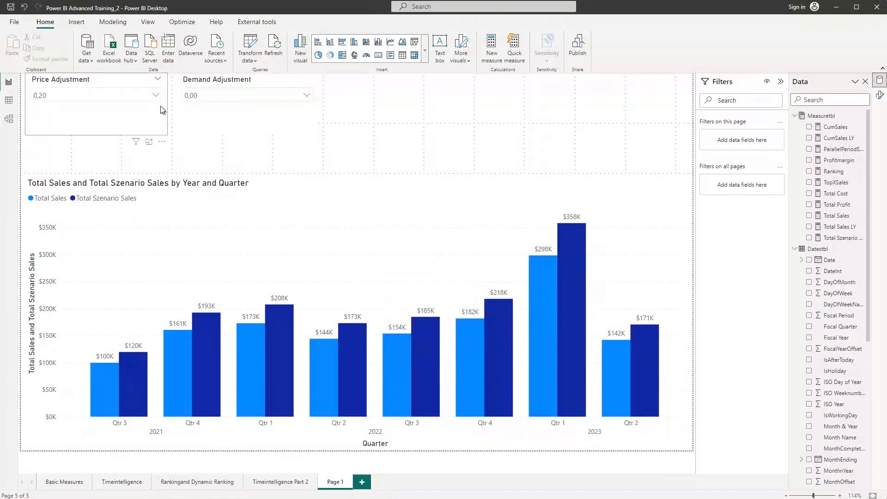
pyautogui.click(156, 95)
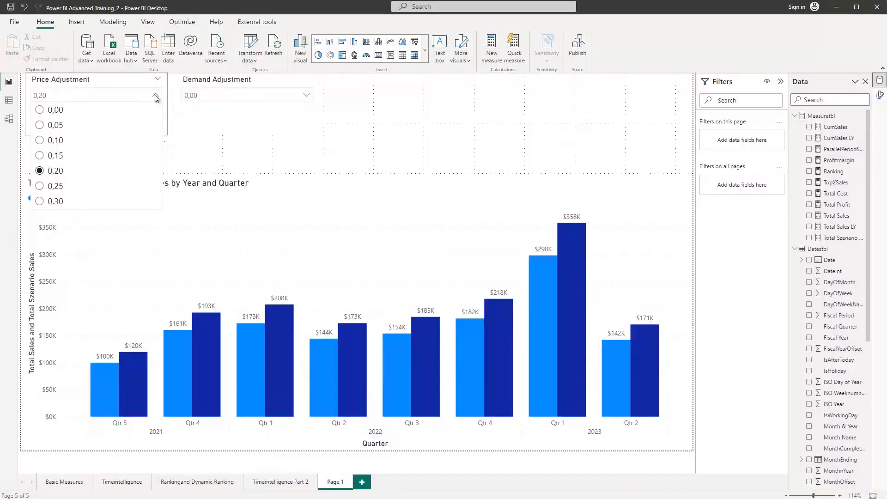
pyautogui.scroll(-1, 106, 139)
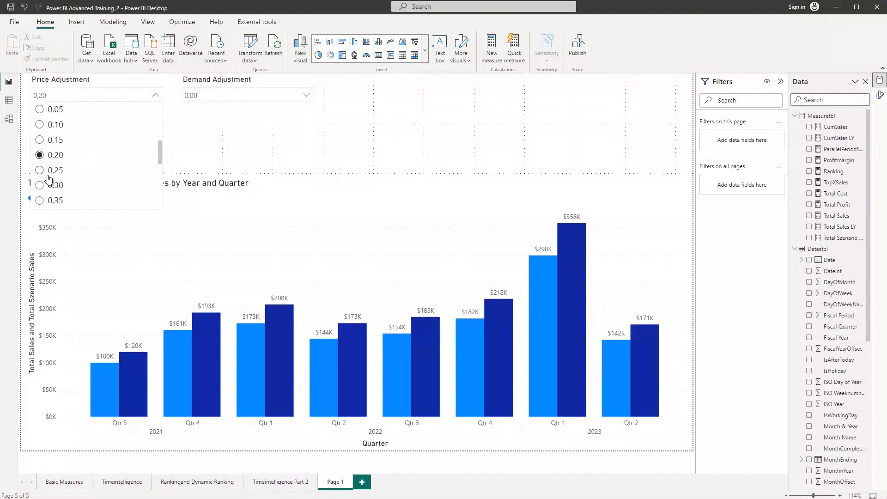
pyautogui.click(39, 200)
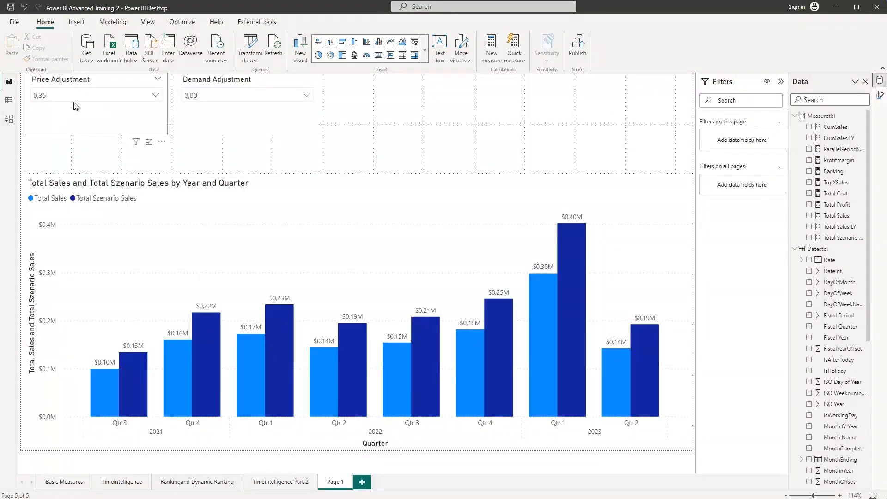
# Set the Demand Adjustment slicer to -0,15 to model a drop in demand alongside the price increase
pyautogui.click(283, 94)
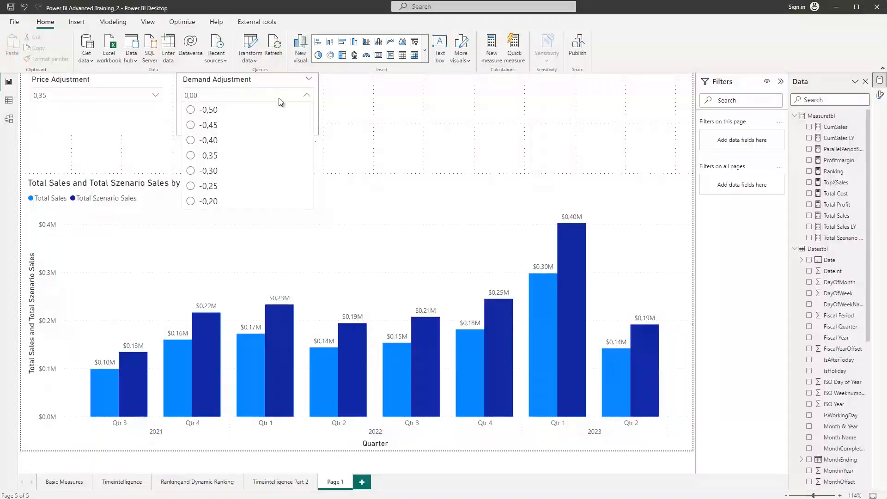
pyautogui.scroll(-1, 308, 177)
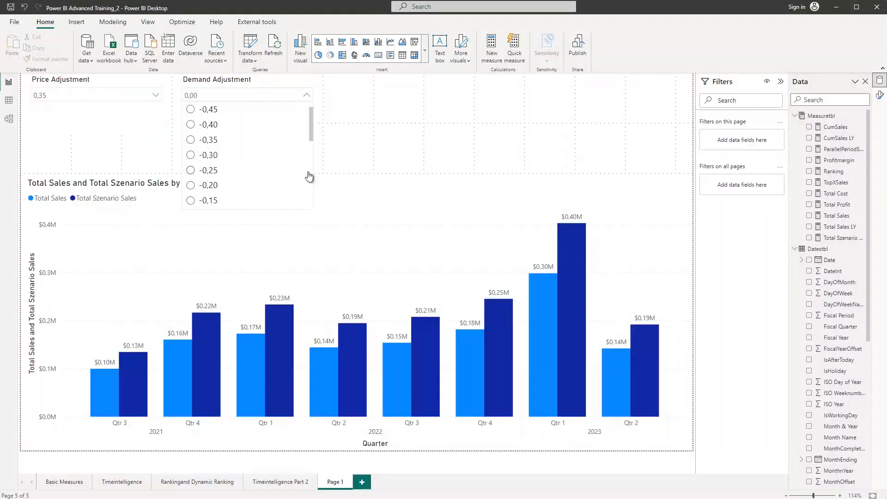
pyautogui.scroll(-2, 309, 176)
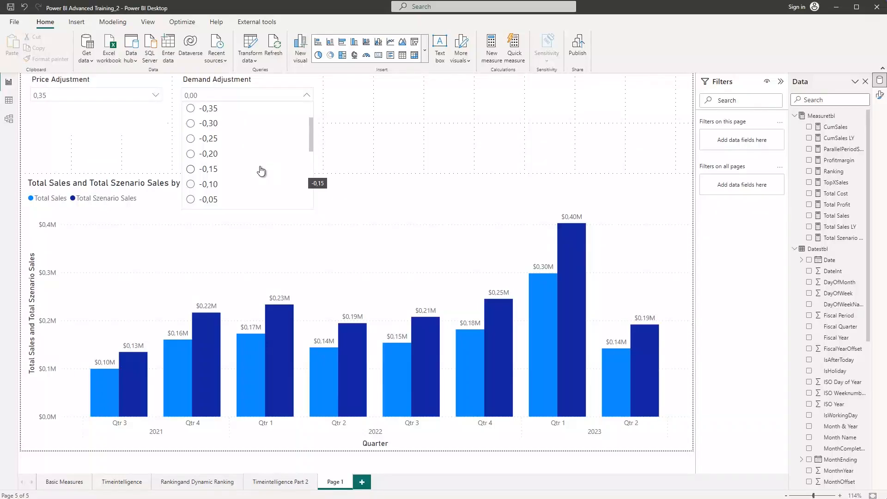
pyautogui.click(191, 170)
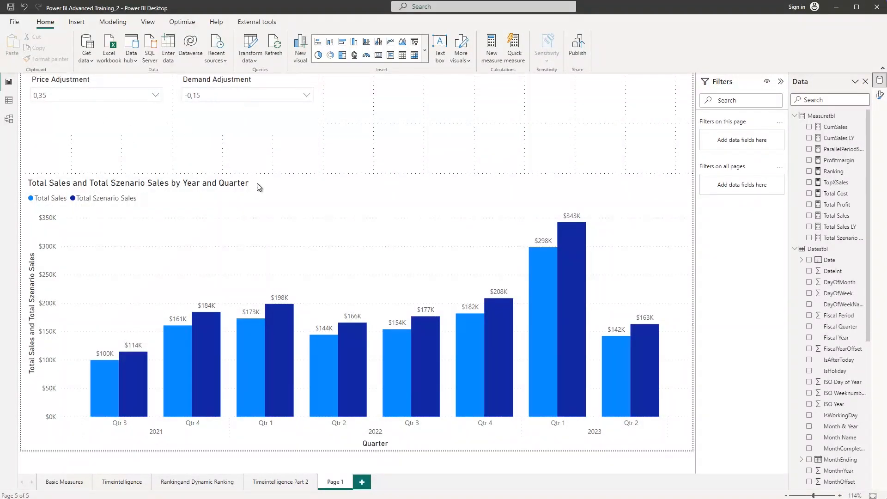
pyautogui.moveTo(356, 326)
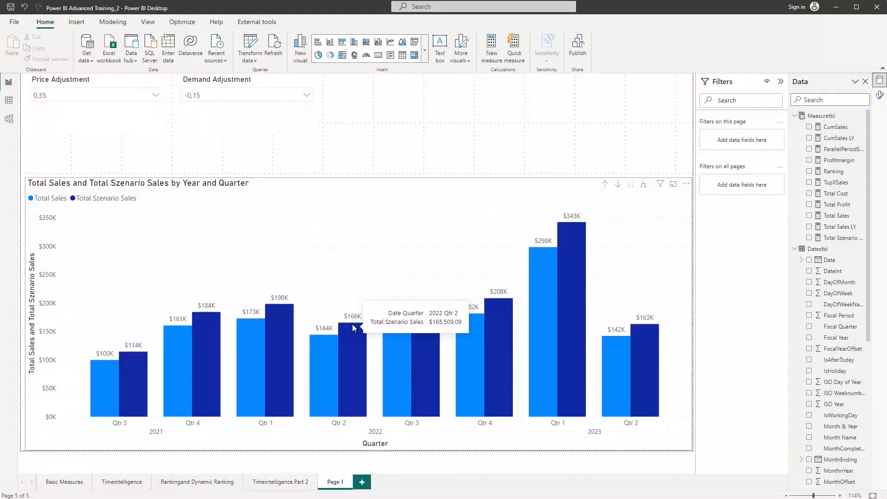
pyautogui.moveTo(284, 332)
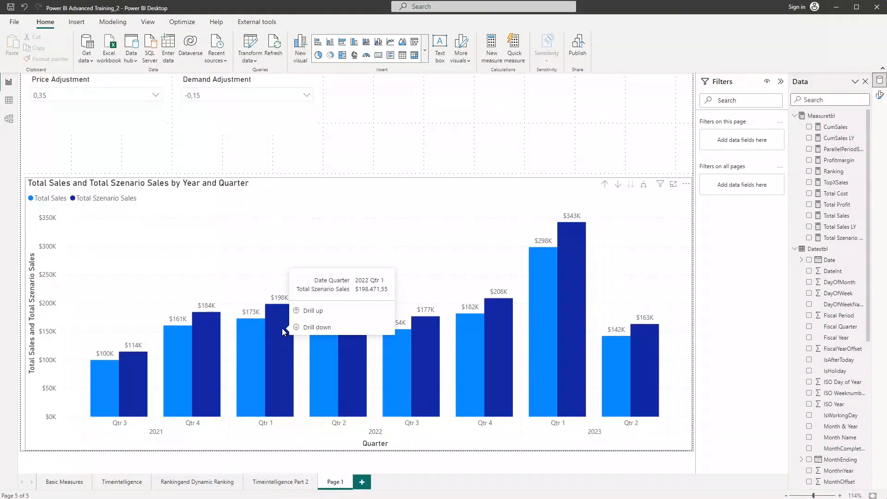
pyautogui.moveTo(245, 326)
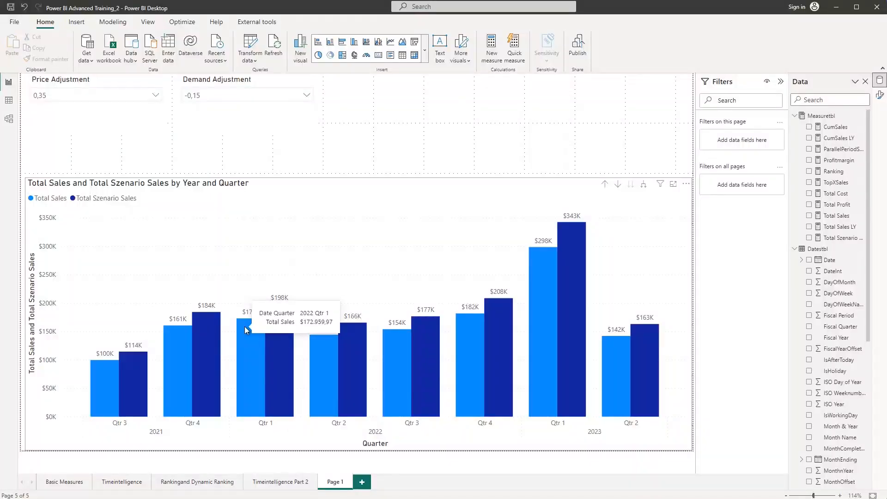